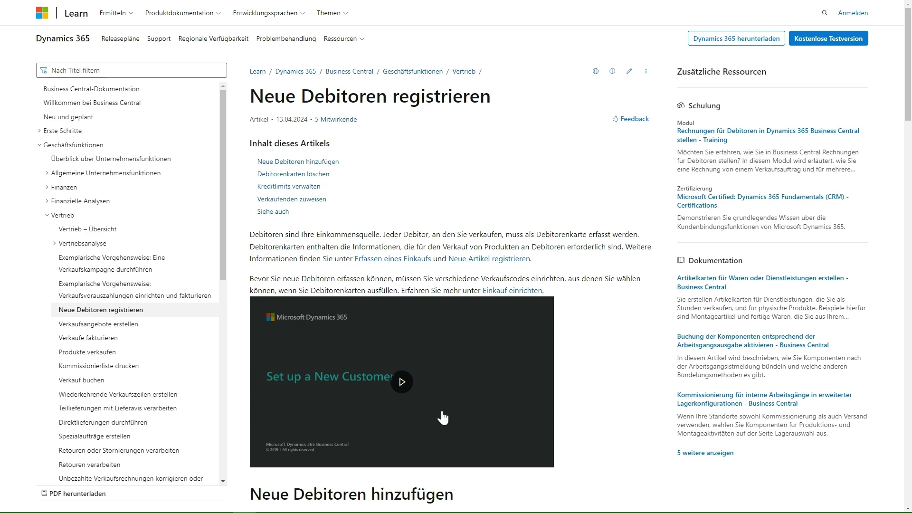
Read through the documentation article on registering new customers (Neue Debitoren registrieren), from adding customers to the credit limit and salesperson sections.
scroll(443, 418, down, 5)
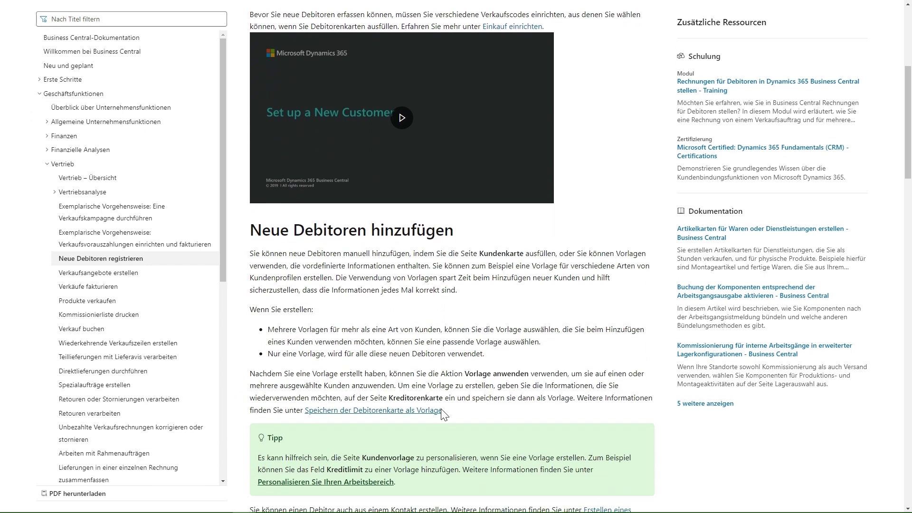
scroll(443, 415, down, 7)
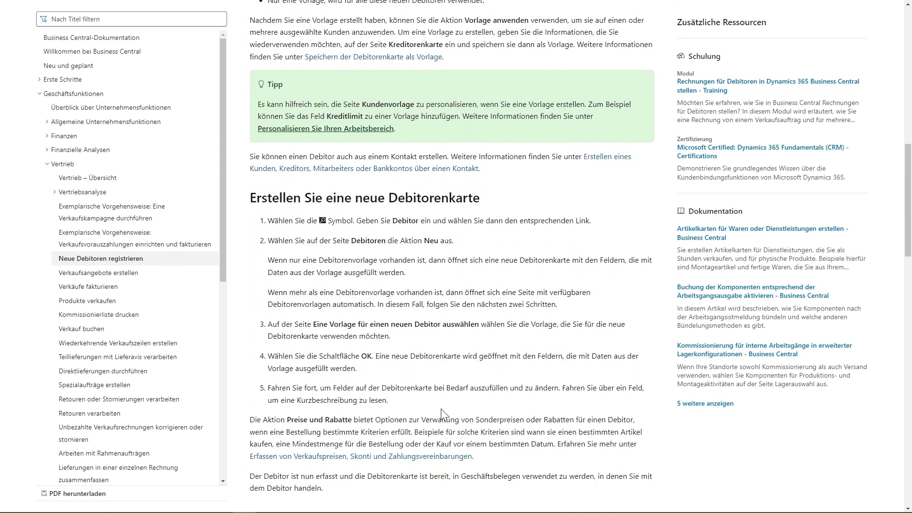
scroll(443, 415, down, 7)
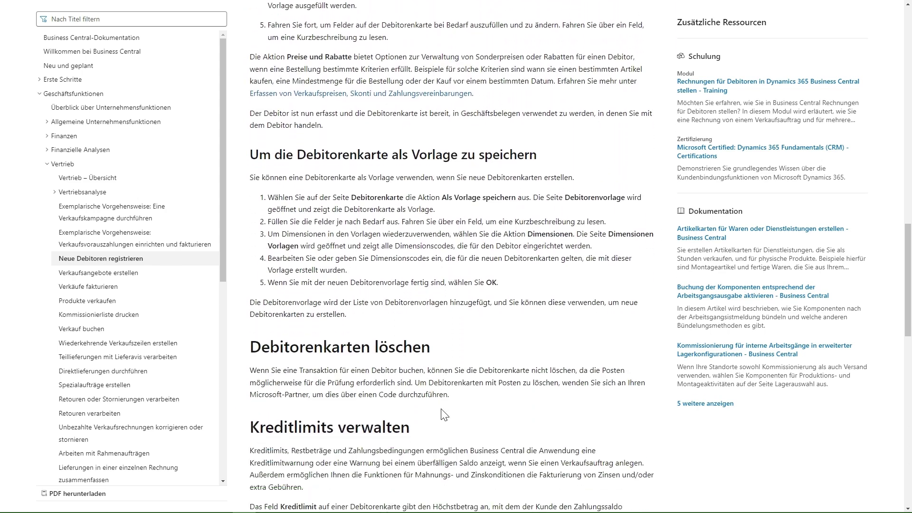
scroll(444, 415, down, 6)
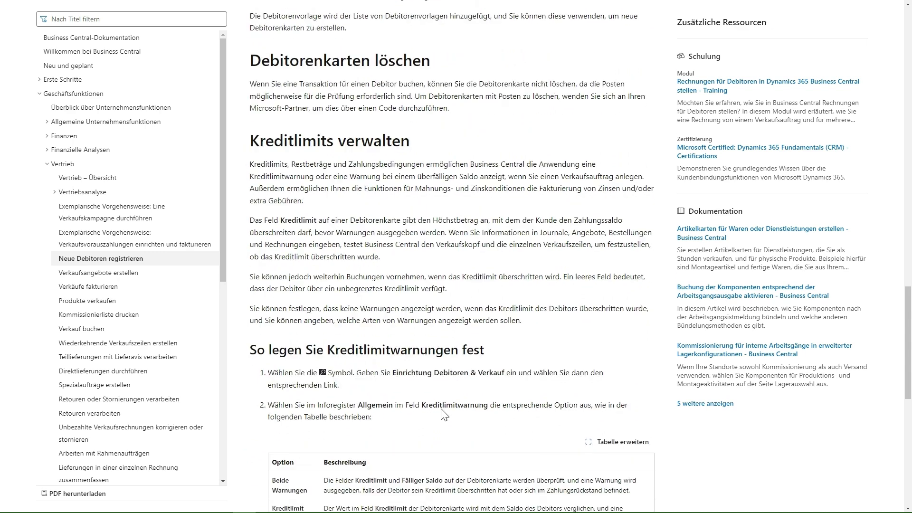
scroll(444, 414, down, 7)
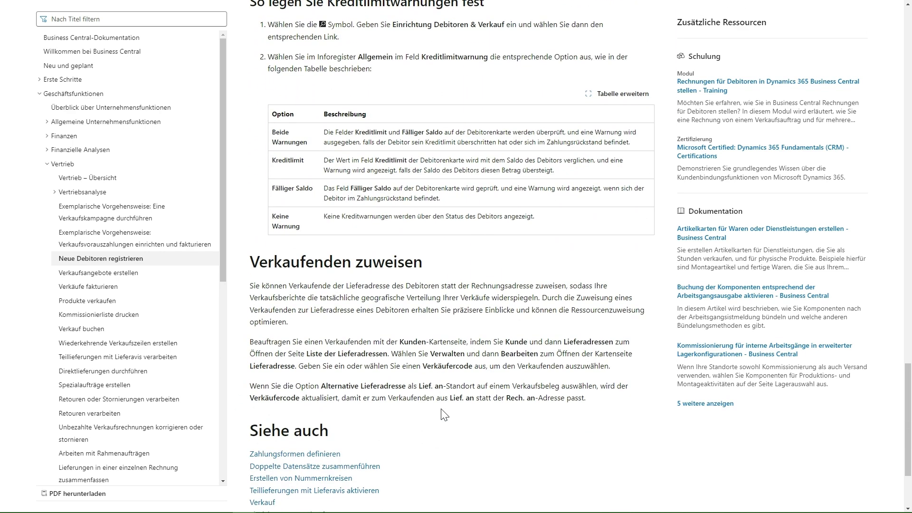
scroll(445, 415, down, 1)
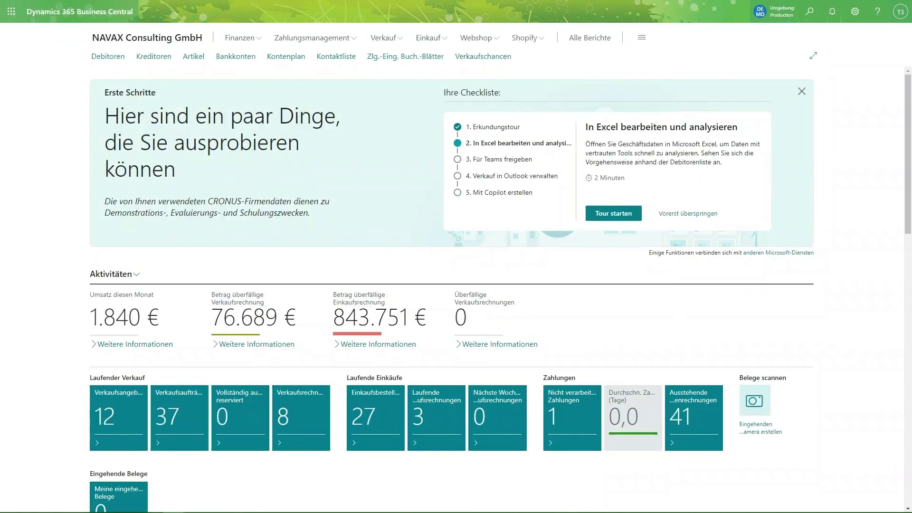
Switch to Business Central, search for "Debi" and open the Debitoren list page.
click(811, 11)
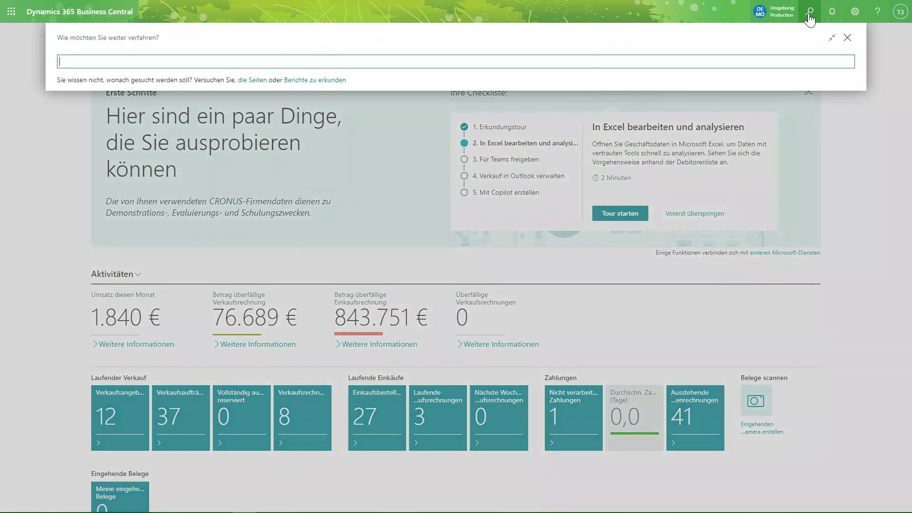
text(Debiot)
key(BackSpace)
key(BackSpace)
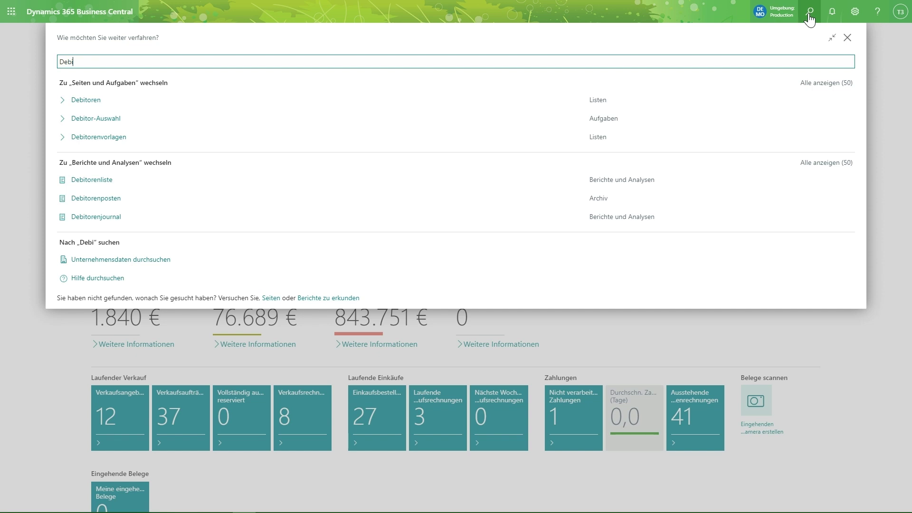
key(Down)
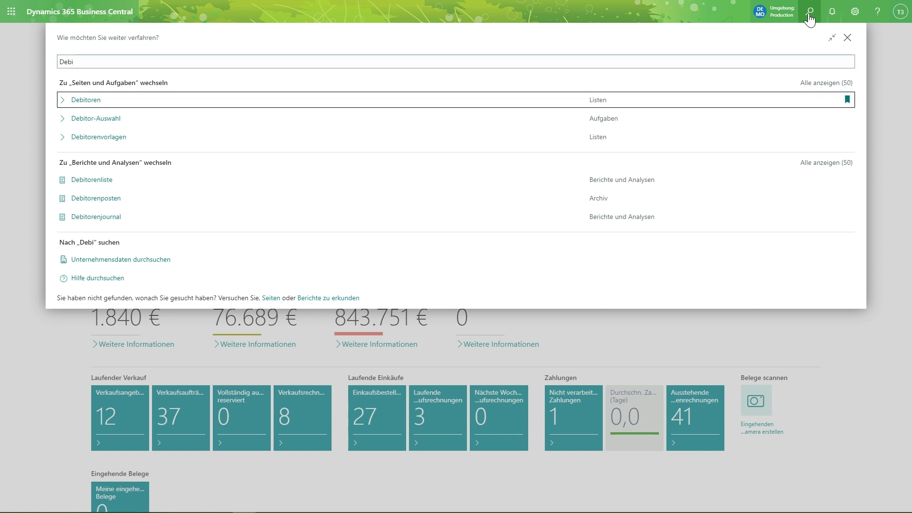
key(Return)
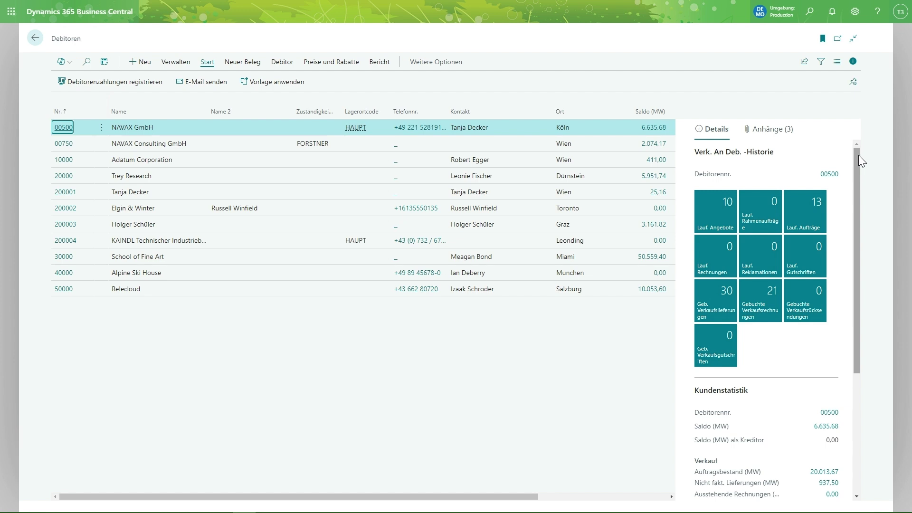
Compare the sales history and customer statistics of NAVAX Consulting GmbH and NAVAX GmbH in the customer list.
click(162, 146)
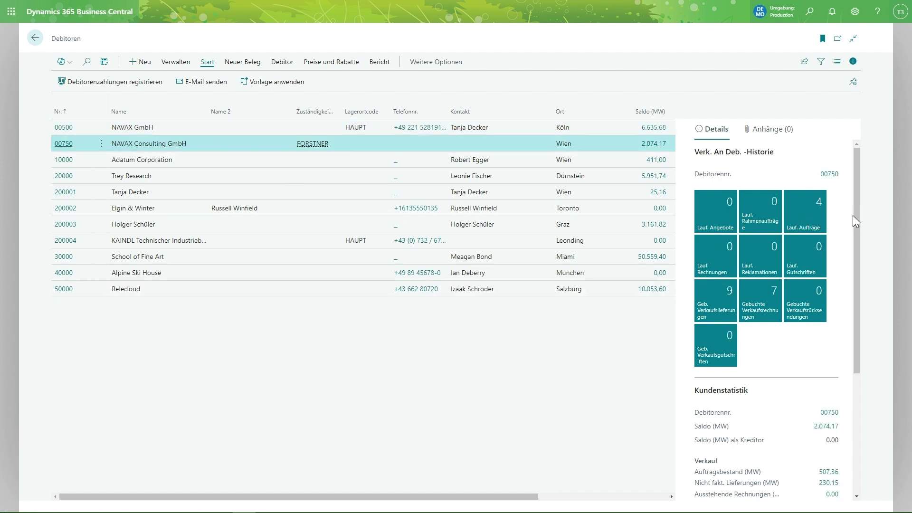
drag(857, 216, 858, 315)
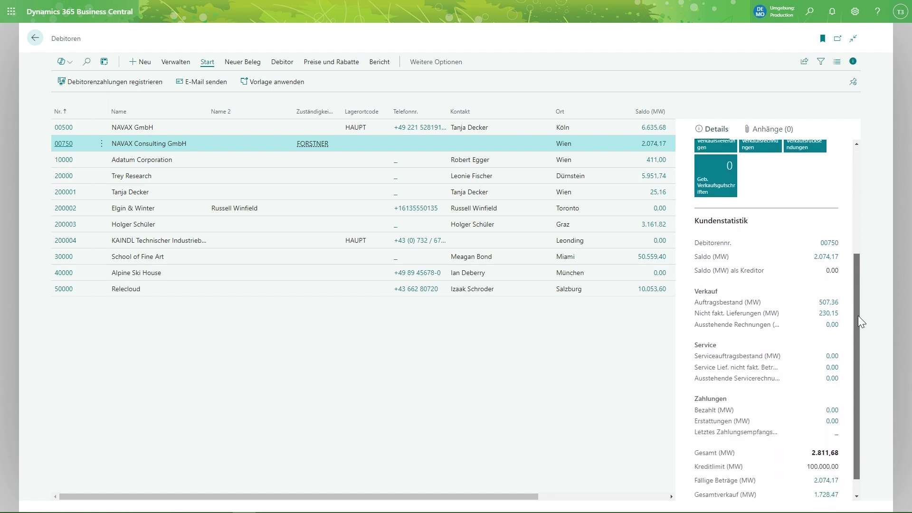
click(131, 125)
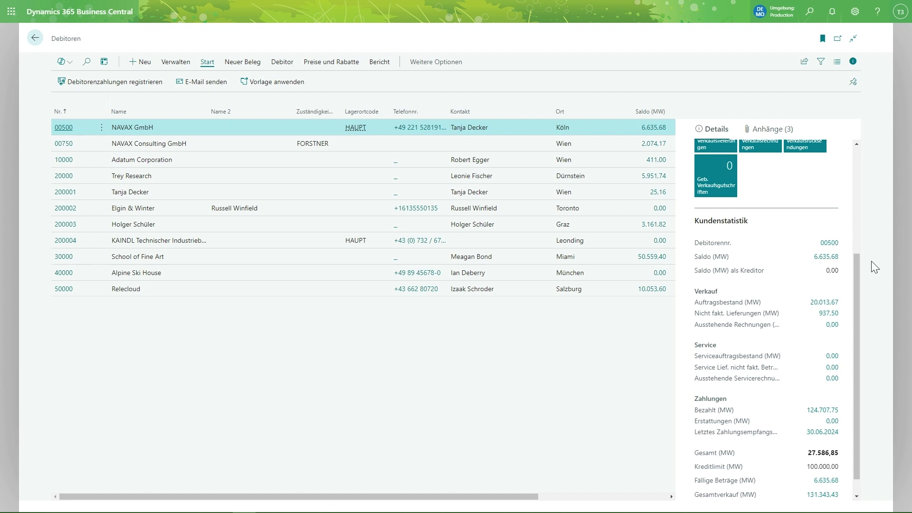
drag(857, 273, 858, 164)
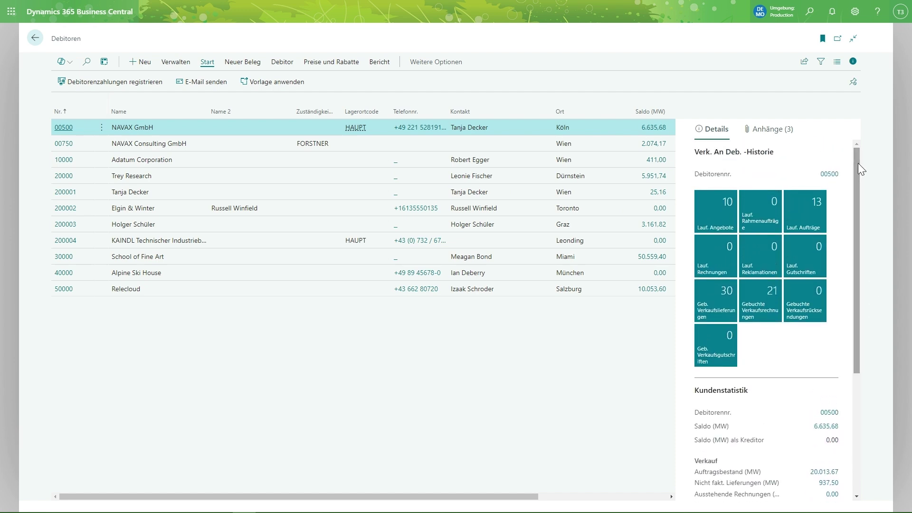
View the ongoing sales quotes of NAVAX GmbH, and return to the customer list to review its Kundenstatistik.
click(712, 229)
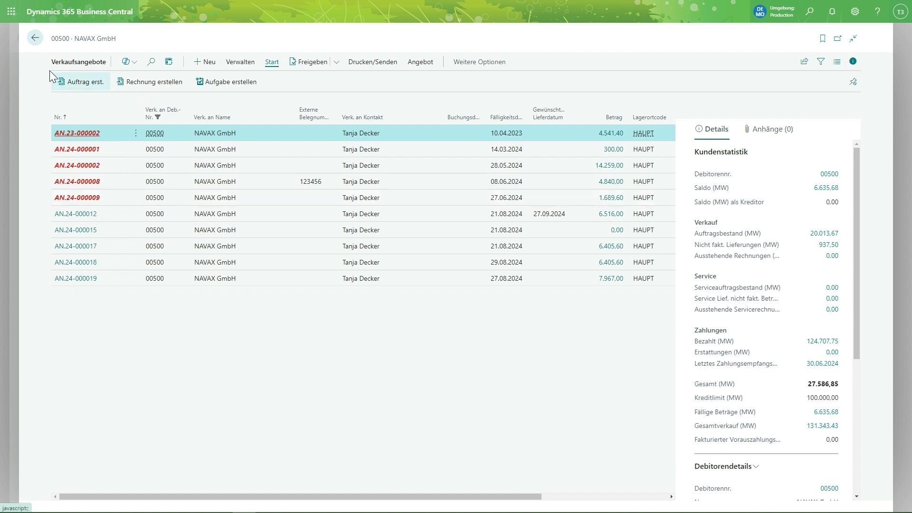
click(32, 39)
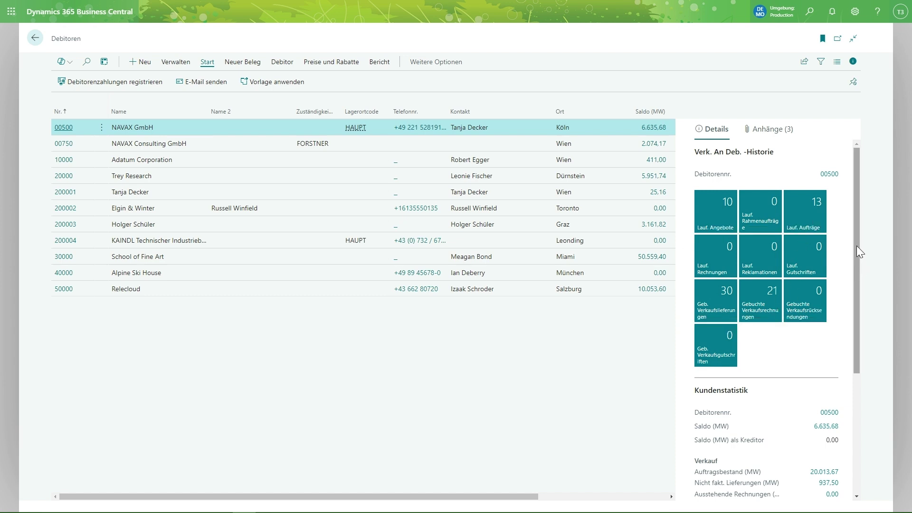
drag(856, 247, 846, 388)
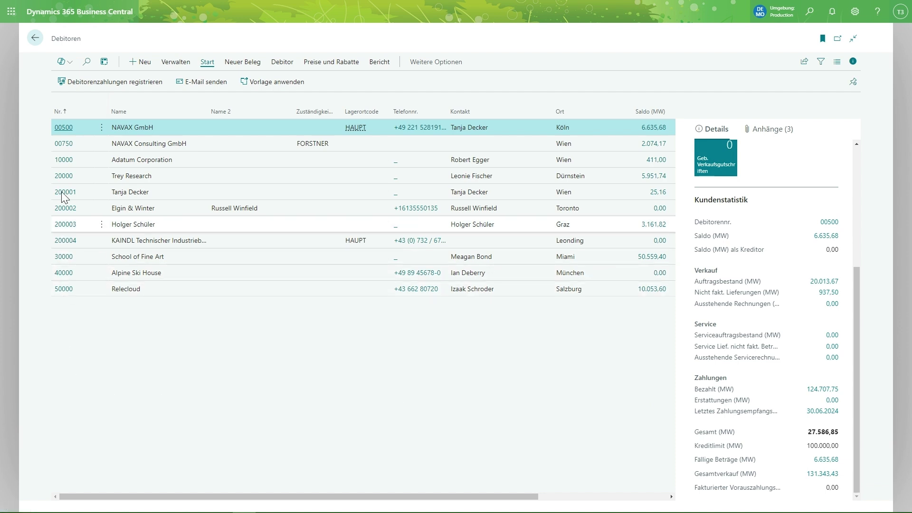
Open the customer card of NAVAX GmbH and review its Zahlungen section, including the payment terms code.
click(58, 128)
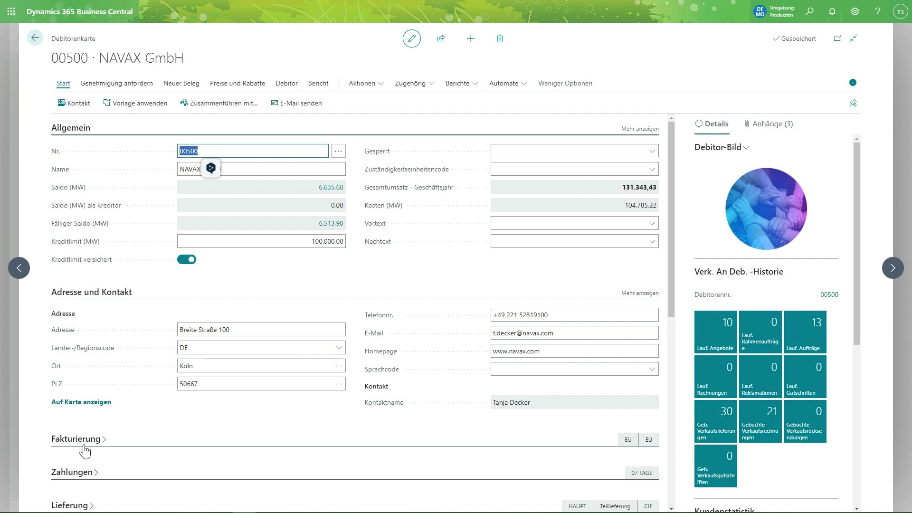
click(72, 473)
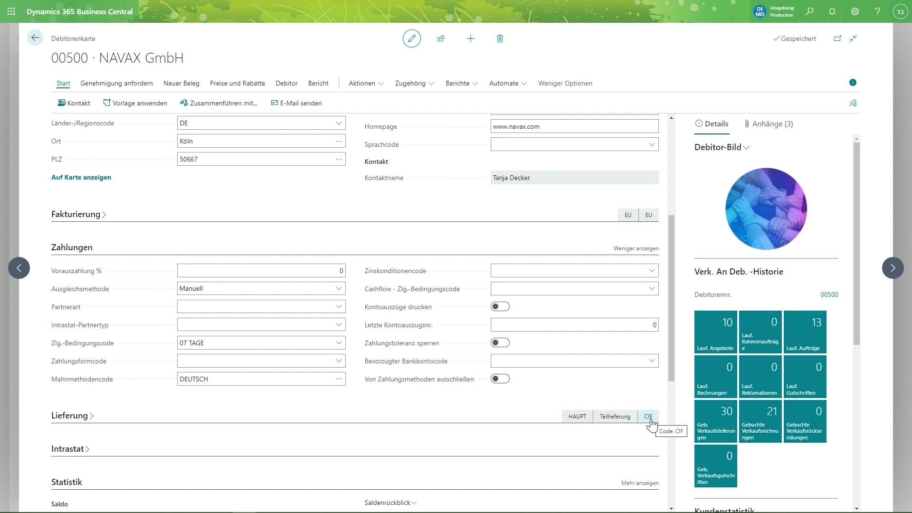
click(223, 342)
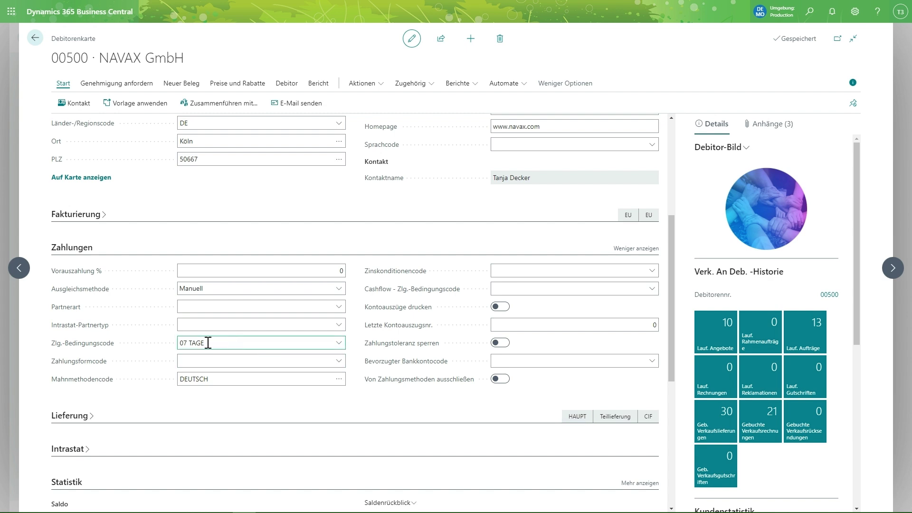
click(75, 250)
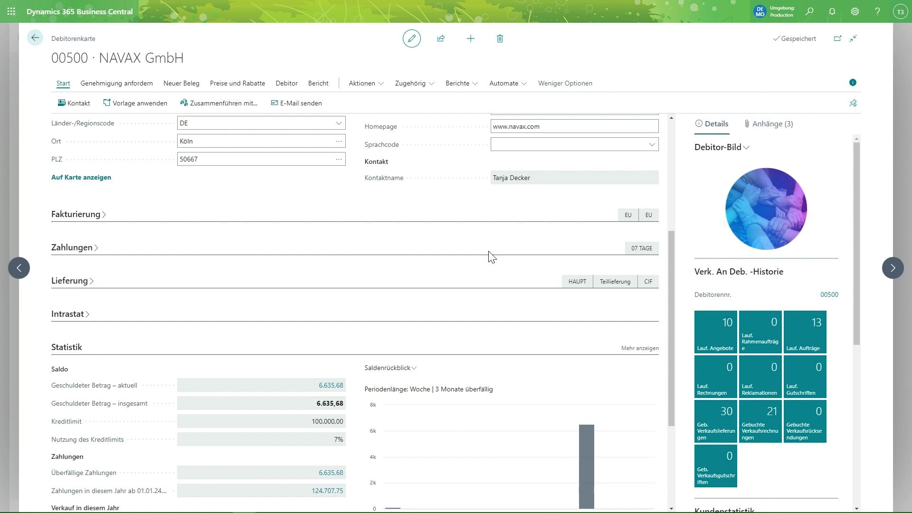
Review the Statistik section and the general balance fields on the NAVAX GmbH customer card.
scroll(492, 257, down, 3)
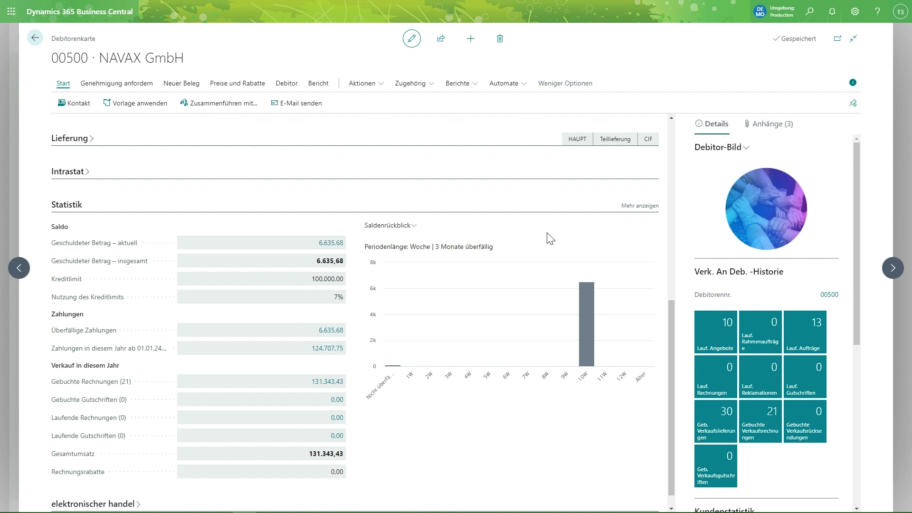
scroll(550, 238, up, 10)
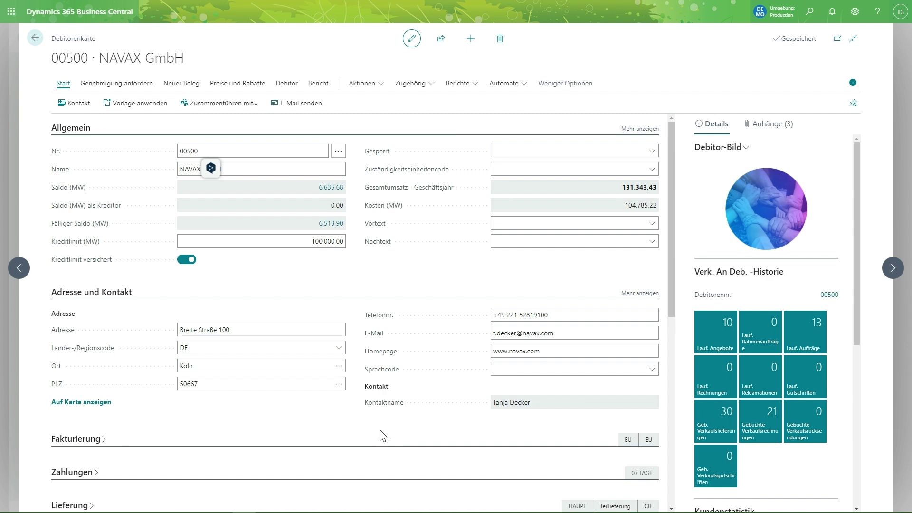
mouse_move(381, 175)
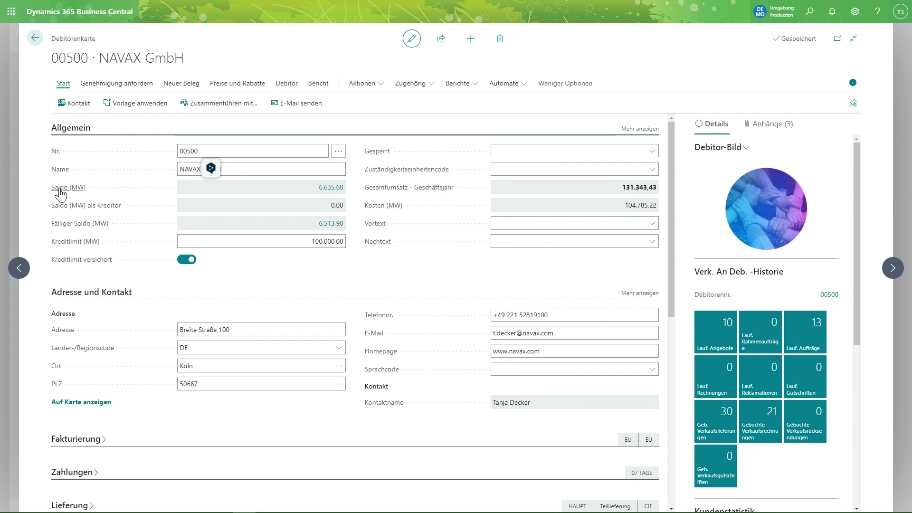
mouse_move(60, 193)
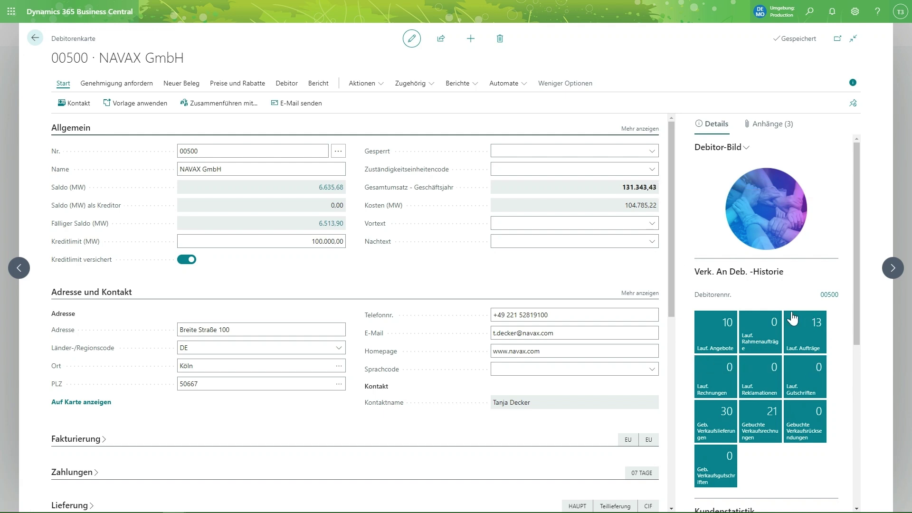
List the ongoing sales orders of NAVAX GmbH and open the order with the amount 2.647,95.
click(808, 338)
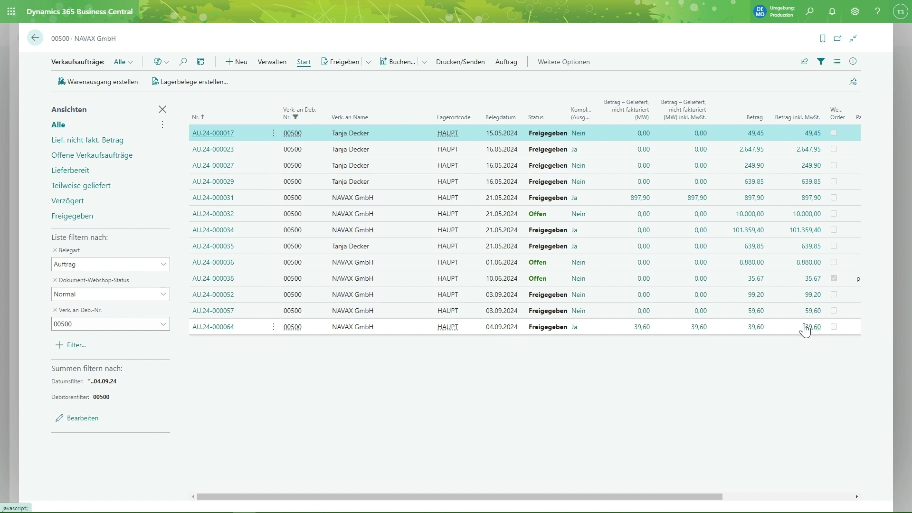
click(212, 153)
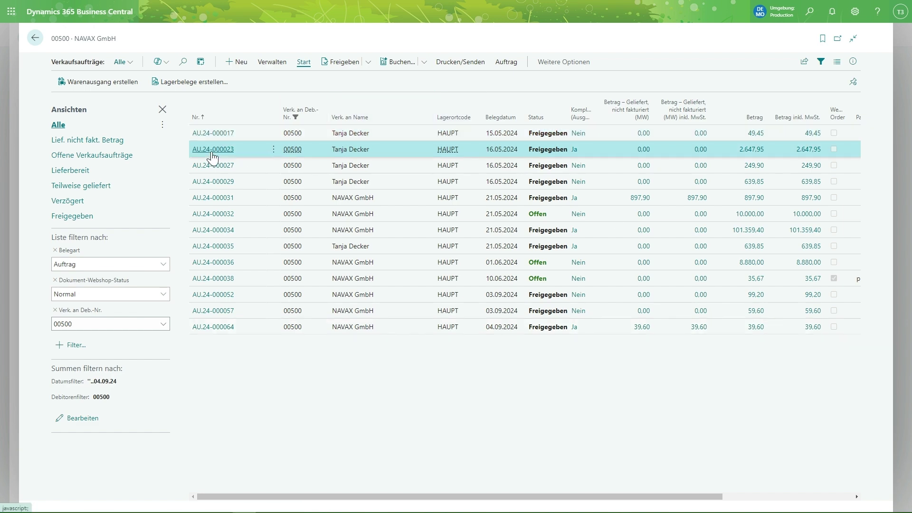
click(212, 153)
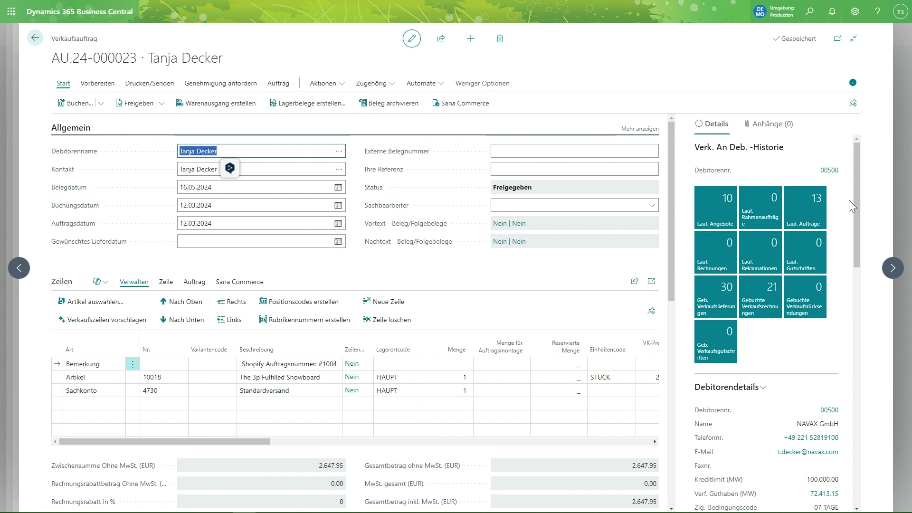
Examine the availability, item and price details of the order line The 3p Fulfilled Snowboard.
drag(856, 170, 848, 302)
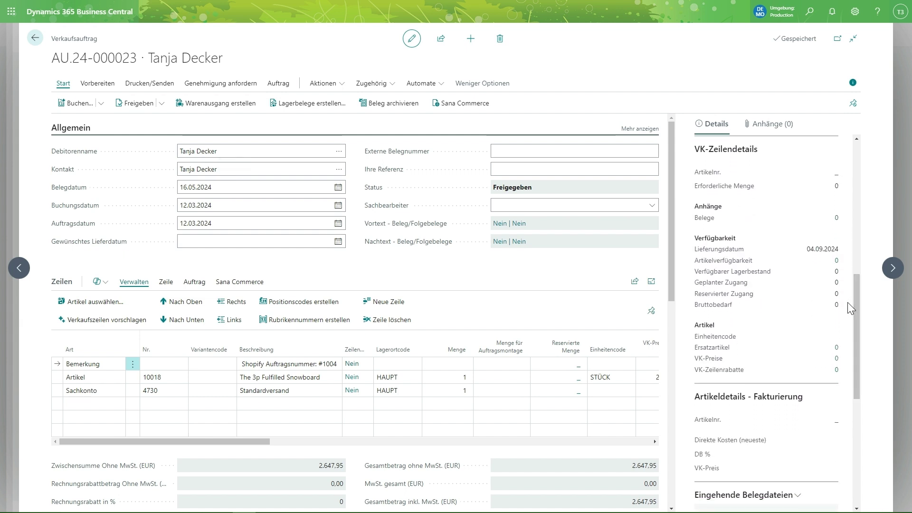
click(321, 378)
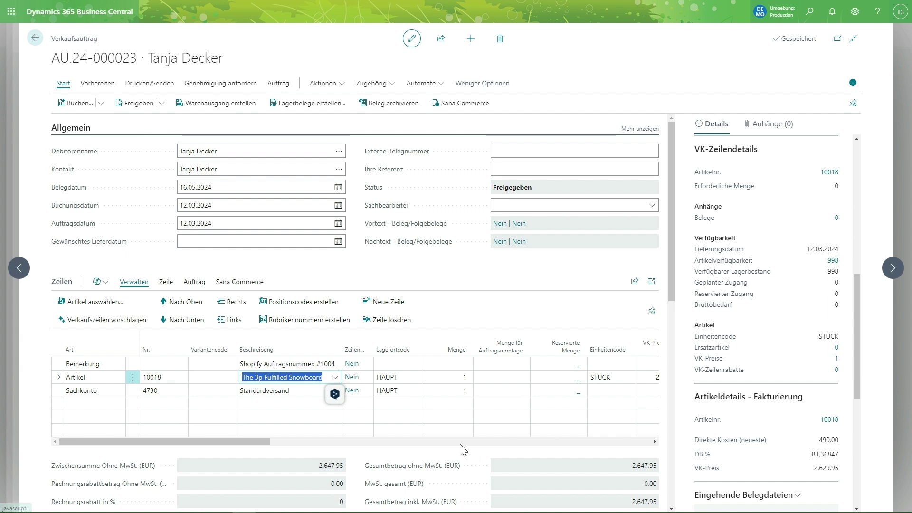
drag(264, 441, 291, 447)
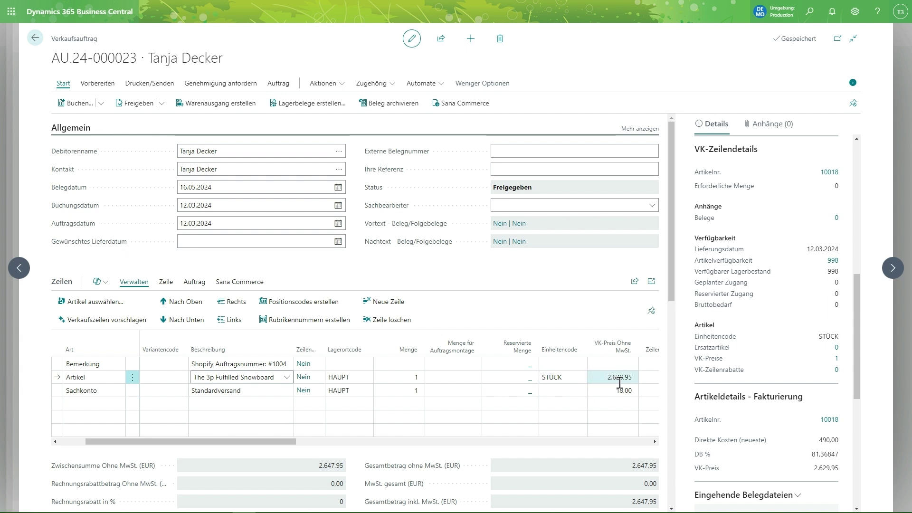
Try to apply the 2.599,00 sales price with minimum quantity 10 to the snowboard order line.
click(837, 358)
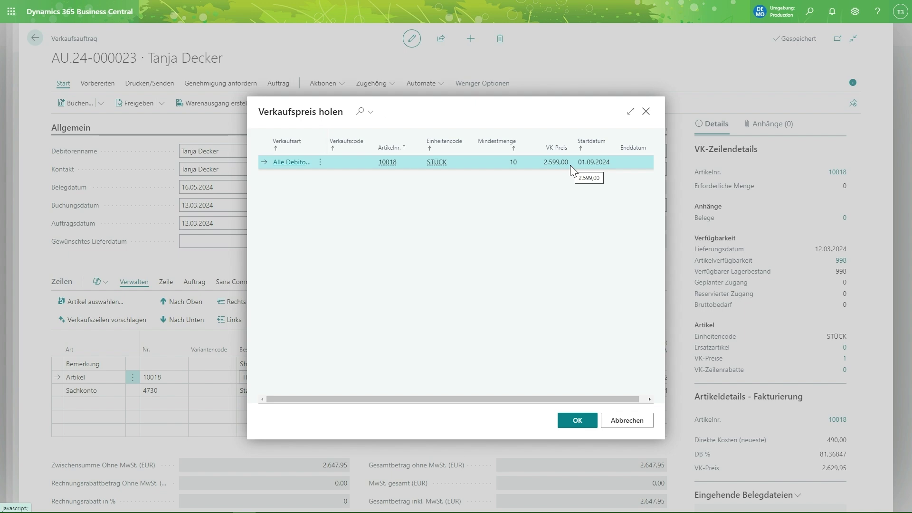
click(585, 421)
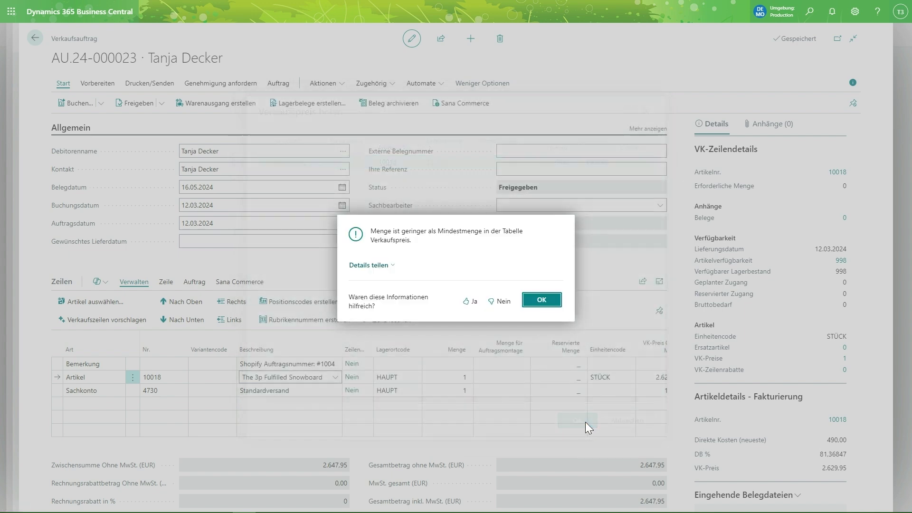
click(544, 300)
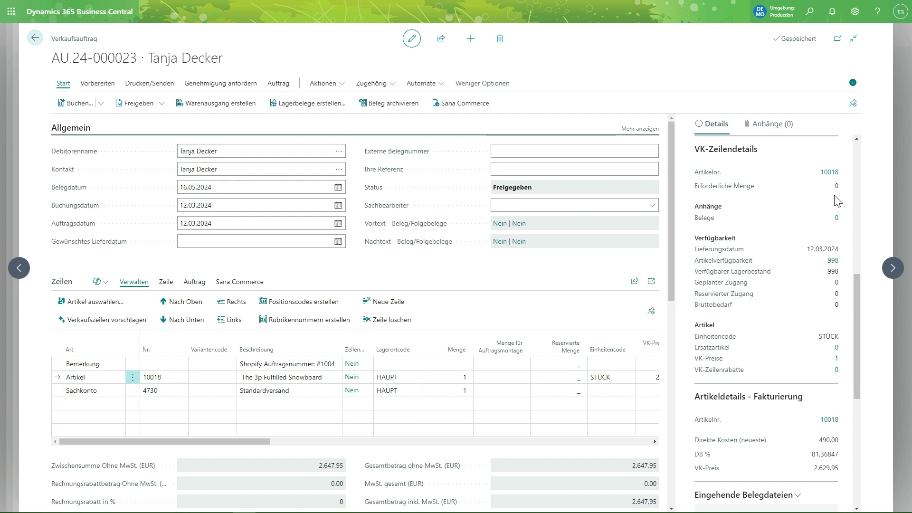
Open the item card of The 3p Fulfilled Snowboard from the order line's invoicing details.
click(828, 422)
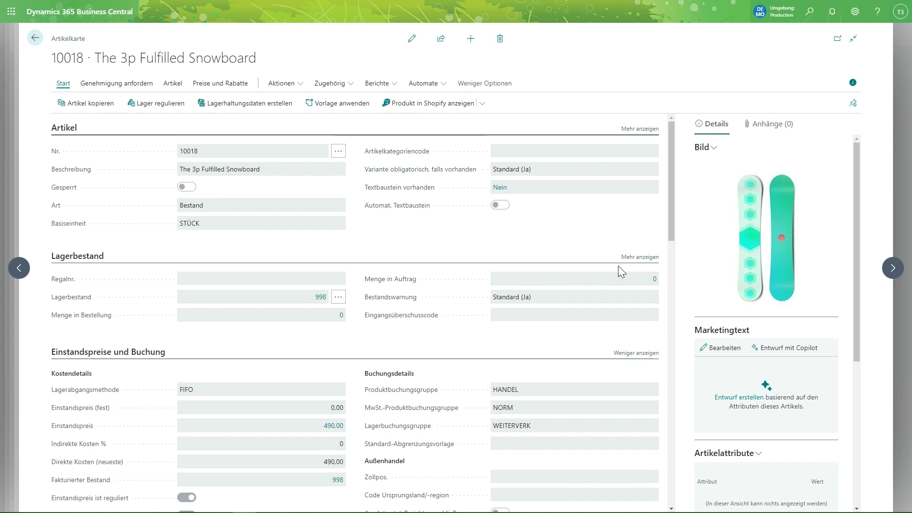
Examine the cost, price, procurement and planning details on the snowboard's item card and leave the card.
scroll(618, 267, down, 2)
scroll(618, 268, down, 3)
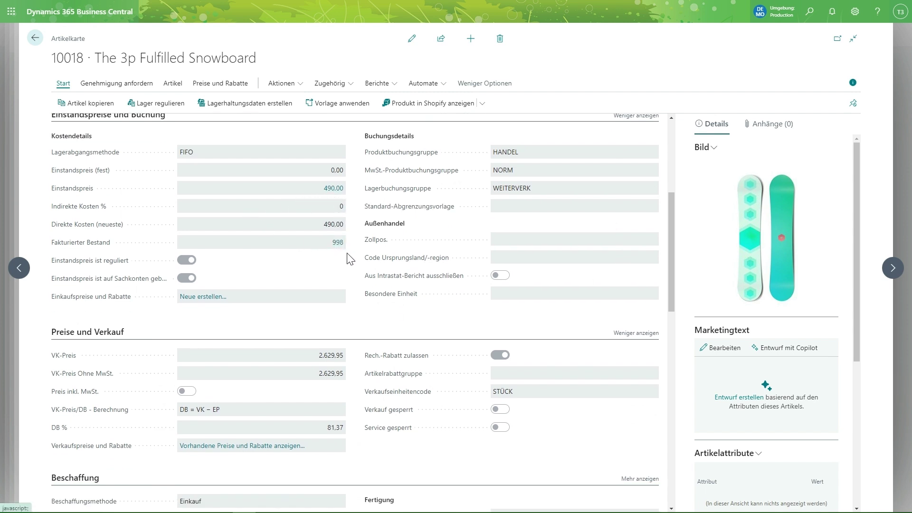
scroll(356, 278, down, 2)
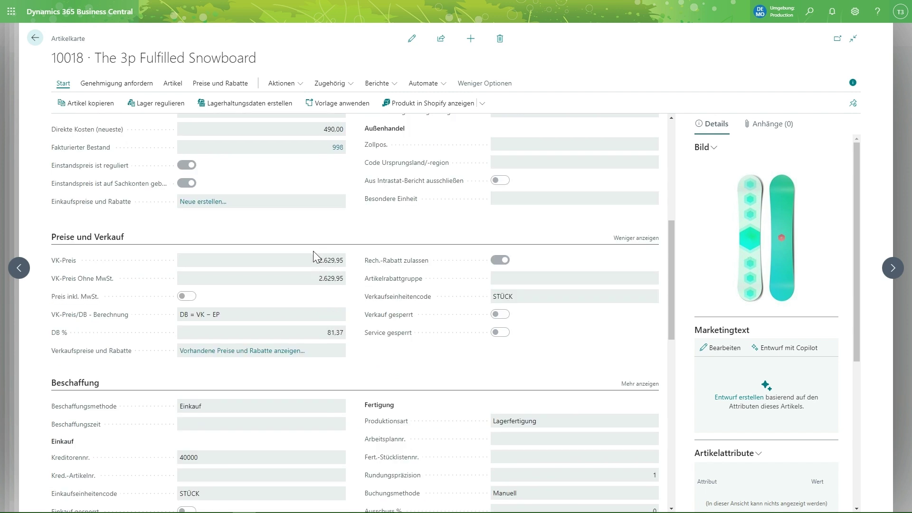
scroll(355, 327, down, 4)
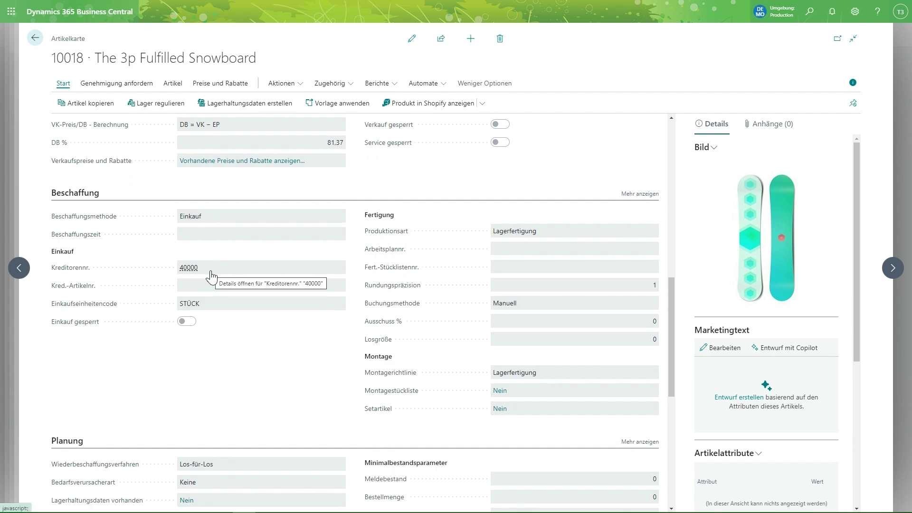
scroll(211, 275, down, 4)
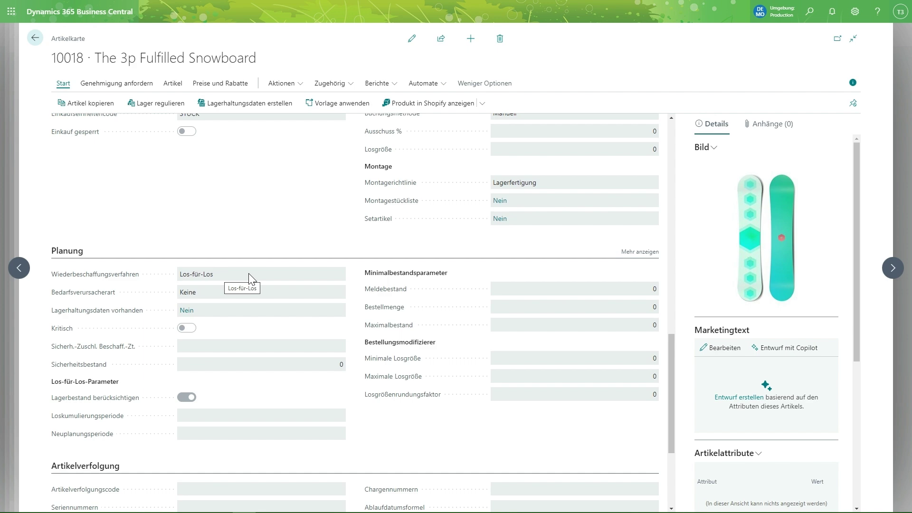
key(Escape)
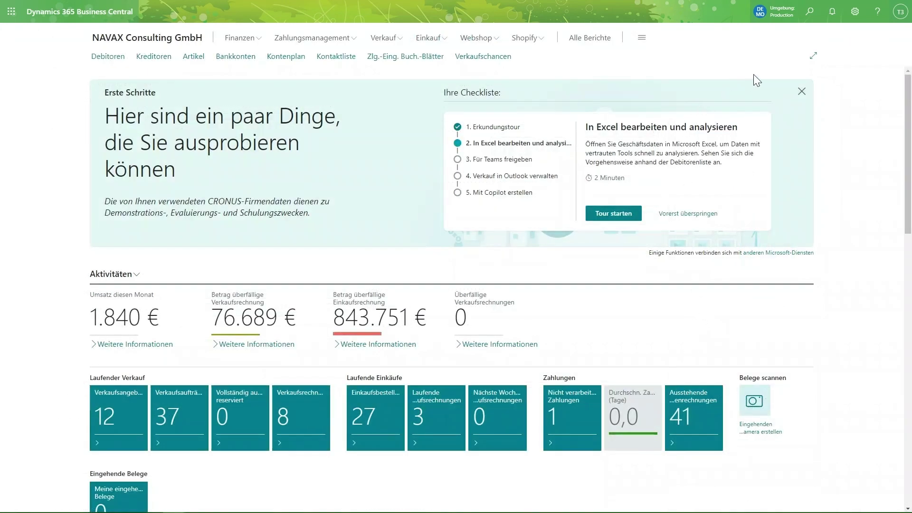
Search the application for "Debit" and open the Debitoren list.
click(811, 15)
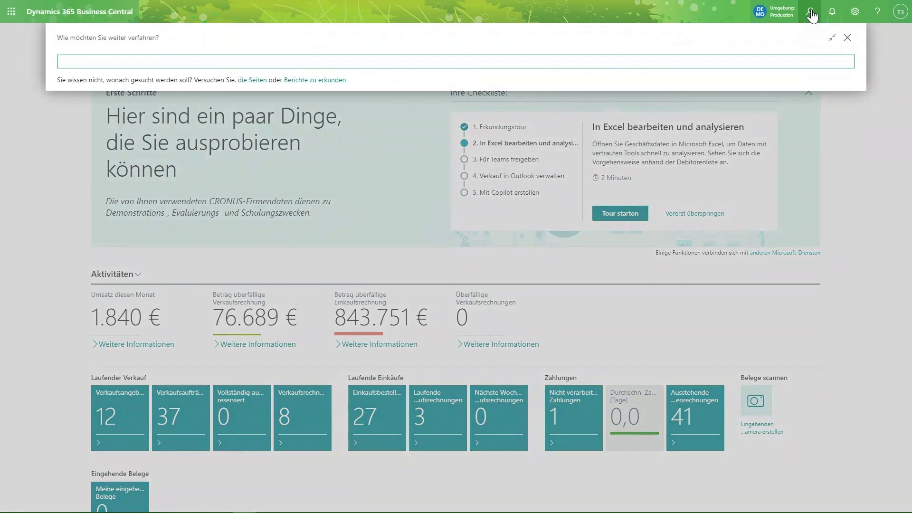
text(Deibo)
key(BackSpace)
key(BackSpace)
key(BackSpace)
text(bit)
key(Down)
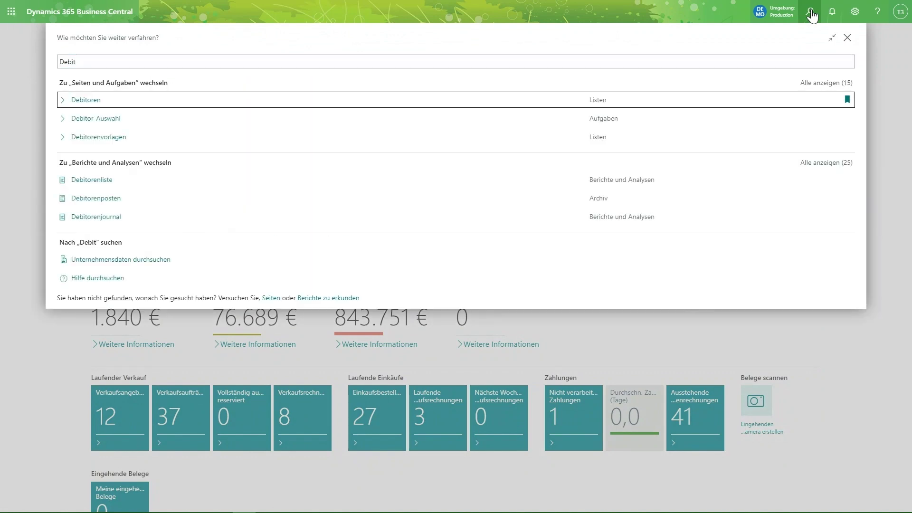
key(Return)
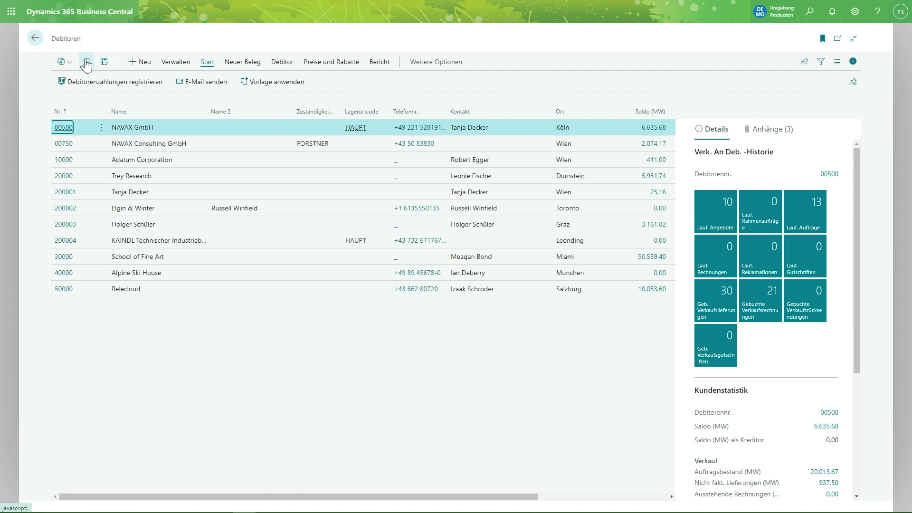
Search the customer list for "navax" and for "wien", and clear the search.
click(87, 63)
text(navax)
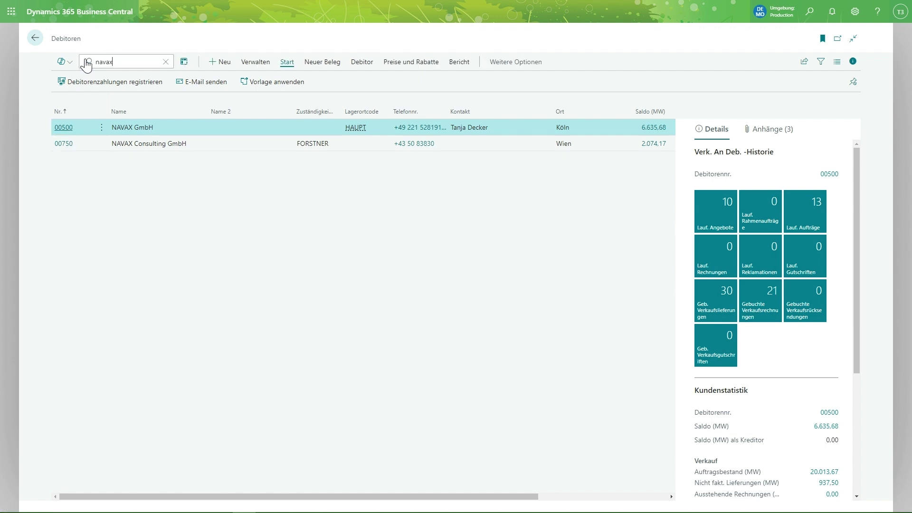
key(BackSpace)
key(BackSpace)
key(BackSpace)
key(BackSpace)
key(BackSpace)
text(wien)
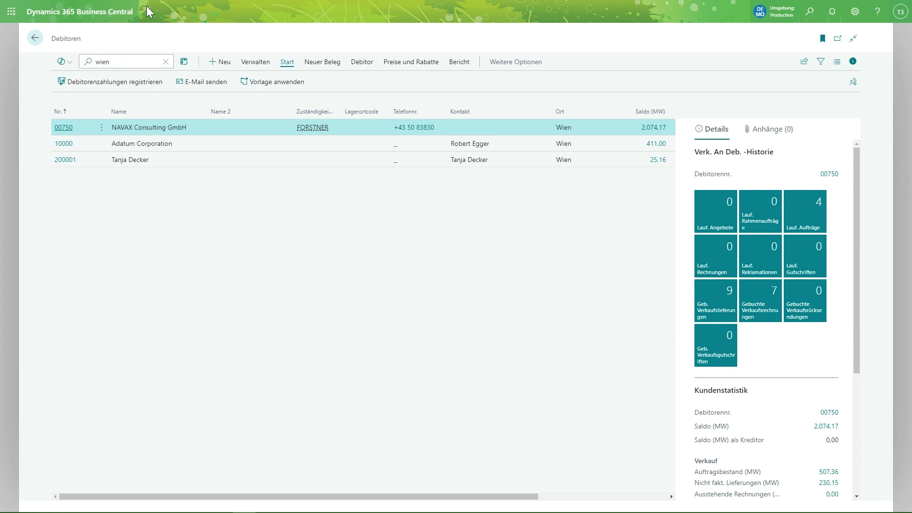
click(166, 62)
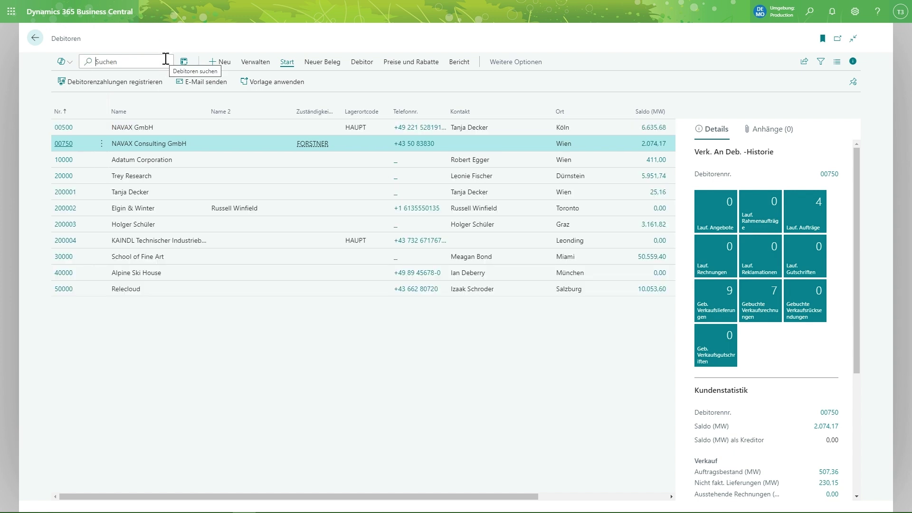
Filter the customer list by Saldo (MW) with the criterion >0.
click(821, 63)
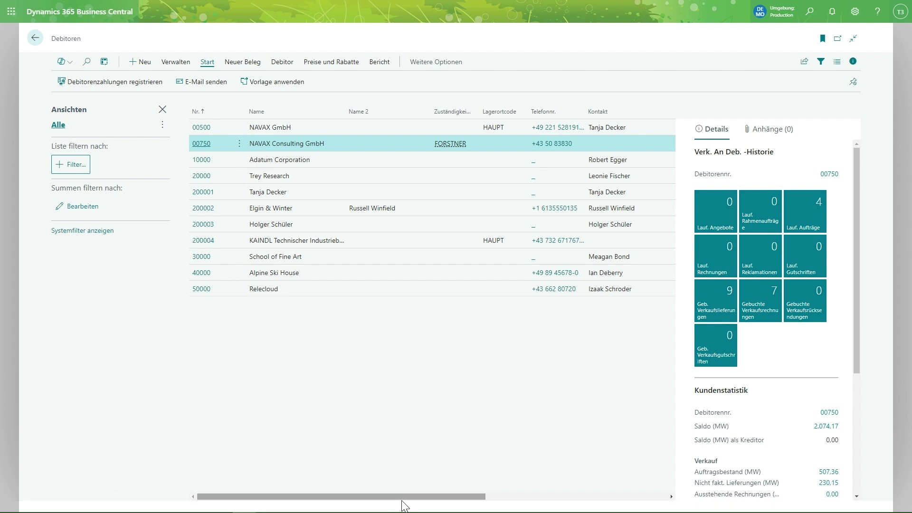
drag(402, 498, 491, 494)
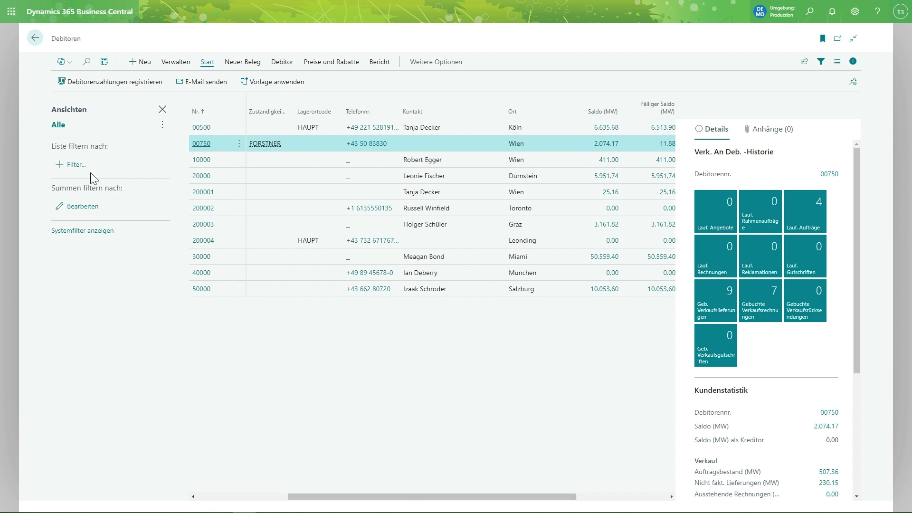
click(76, 165)
click(73, 351)
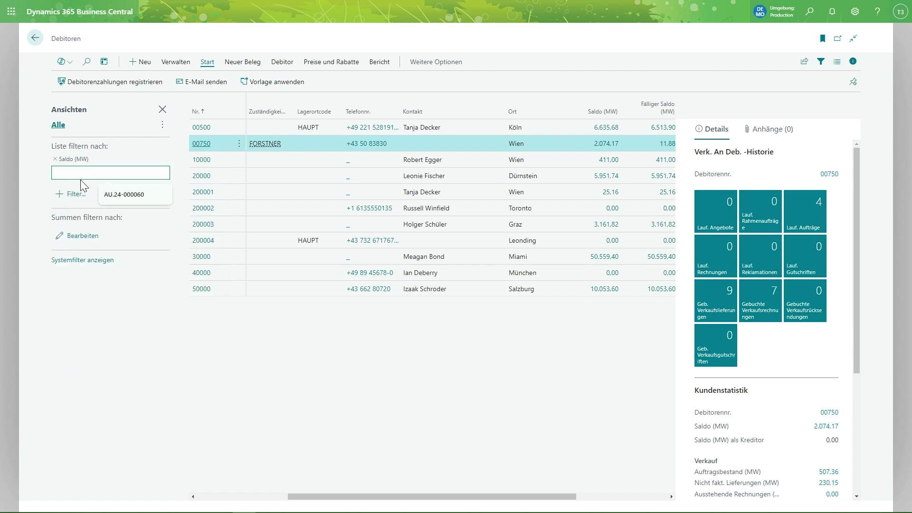
text(>0)
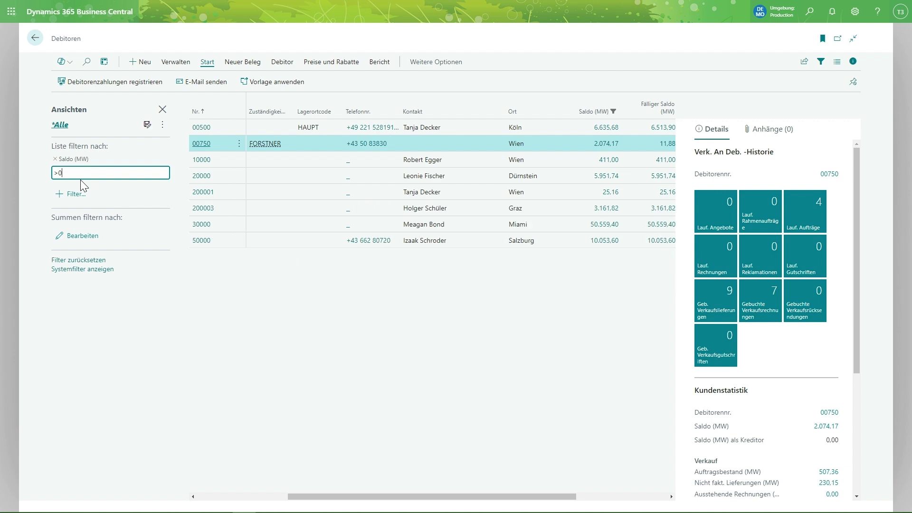
Save the filtered customer list as a view named "Saldo > 0".
click(149, 125)
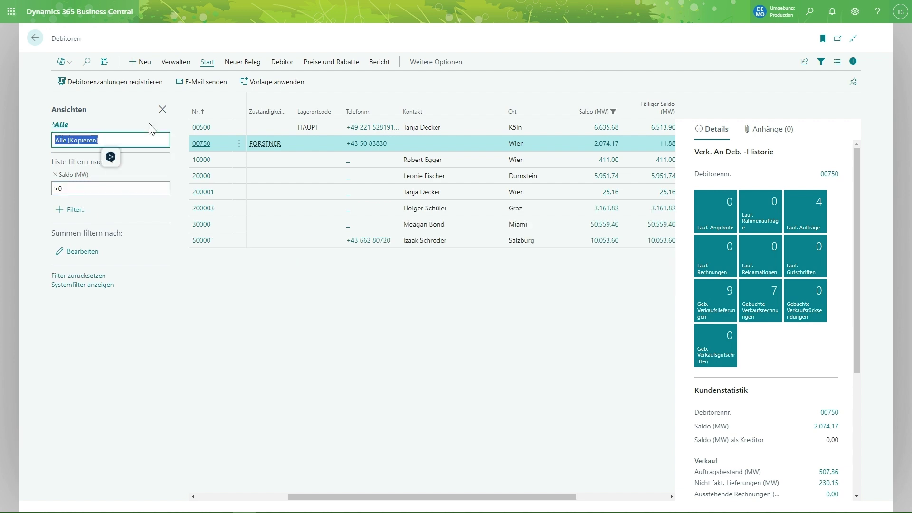
text(Saldo)
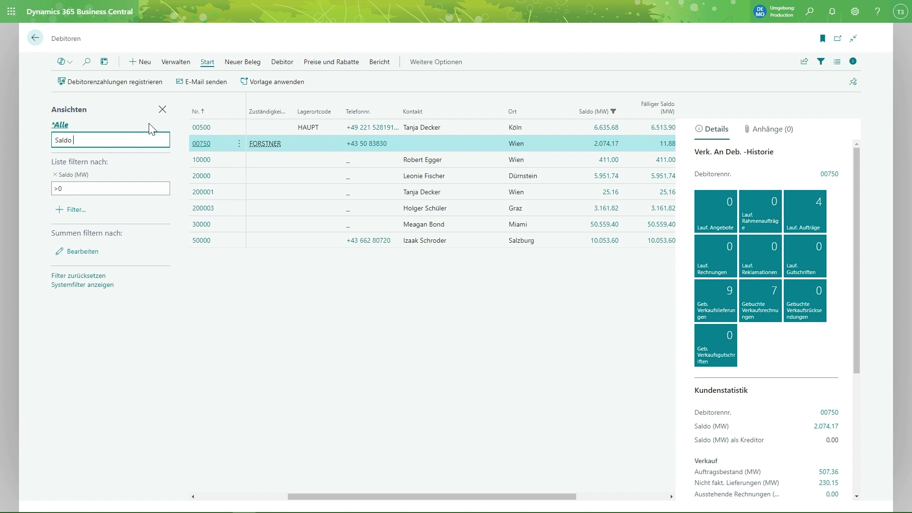
text(> 0)
key(Return)
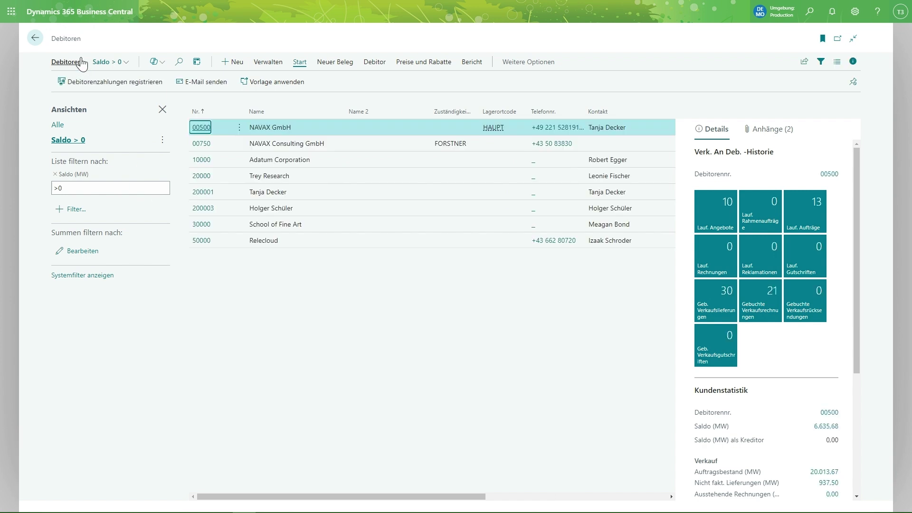
Switch the customer list to the Alle view and back to the Saldo > 0 view.
click(67, 62)
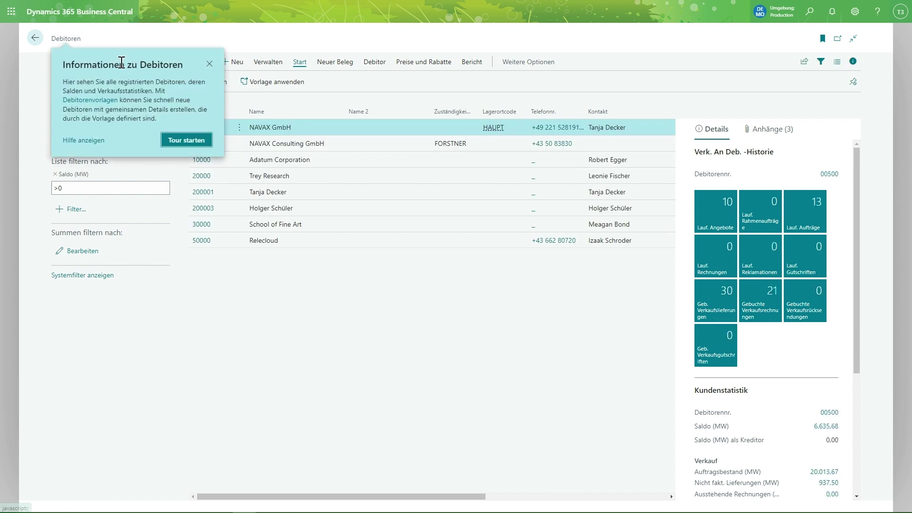
click(210, 64)
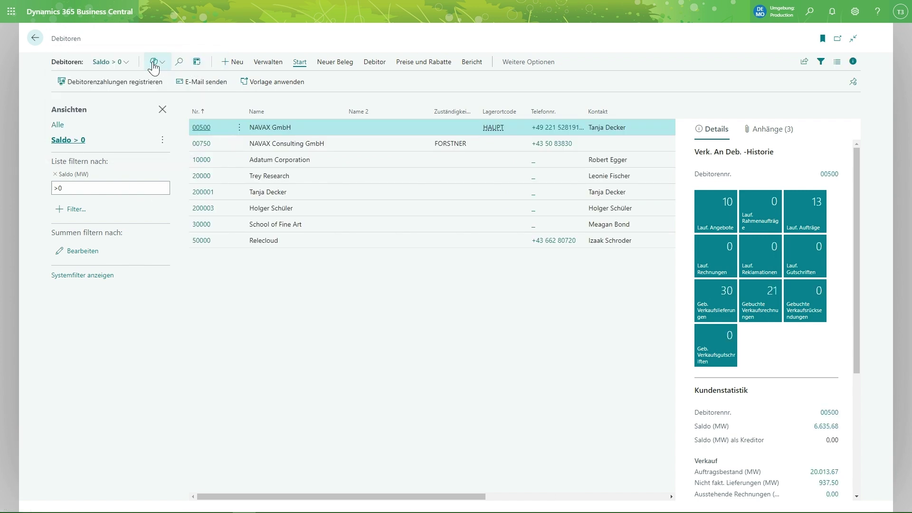
click(121, 61)
click(123, 88)
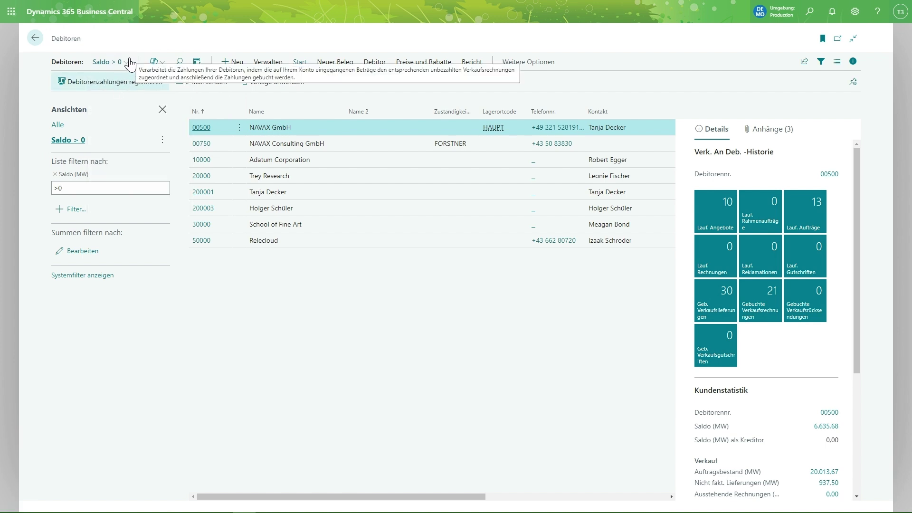
click(117, 60)
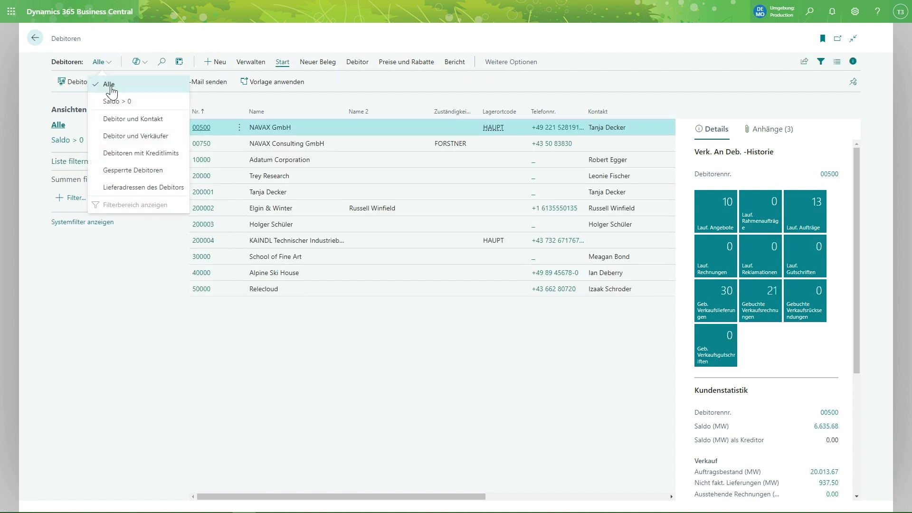
click(106, 84)
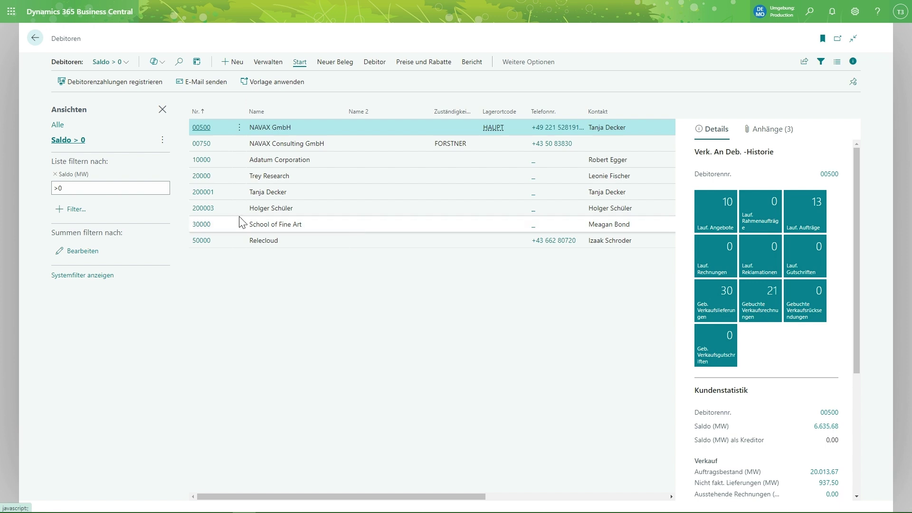
Add a filter on Länder-/Regionscode with the value AT to the Saldo > 0 view.
click(68, 209)
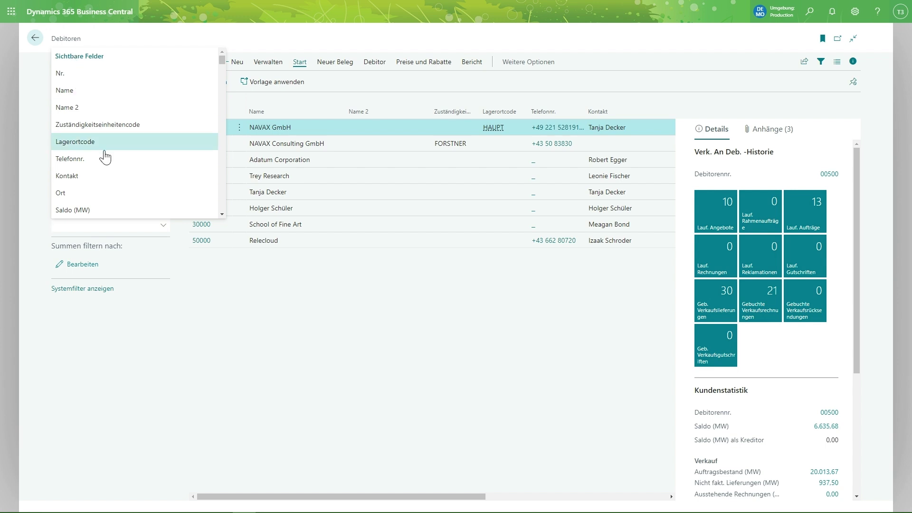
scroll(102, 154, down, 4)
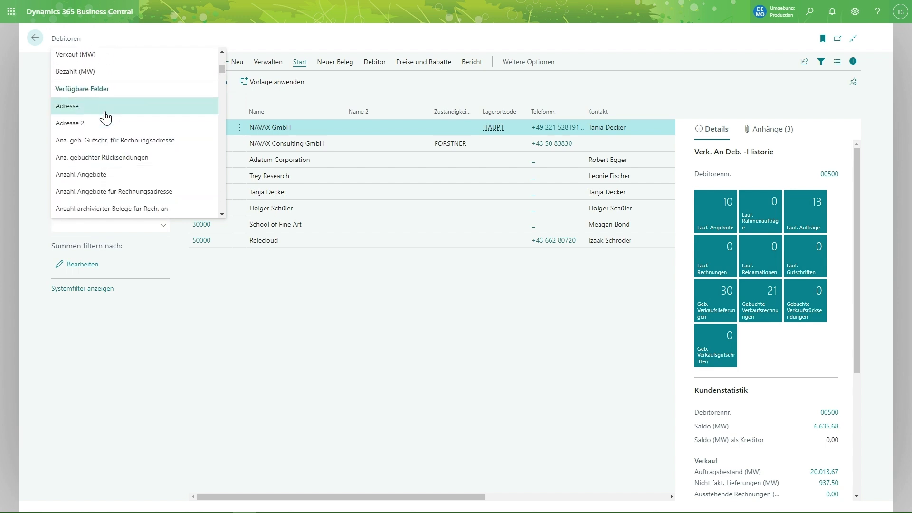
scroll(105, 117, up, 3)
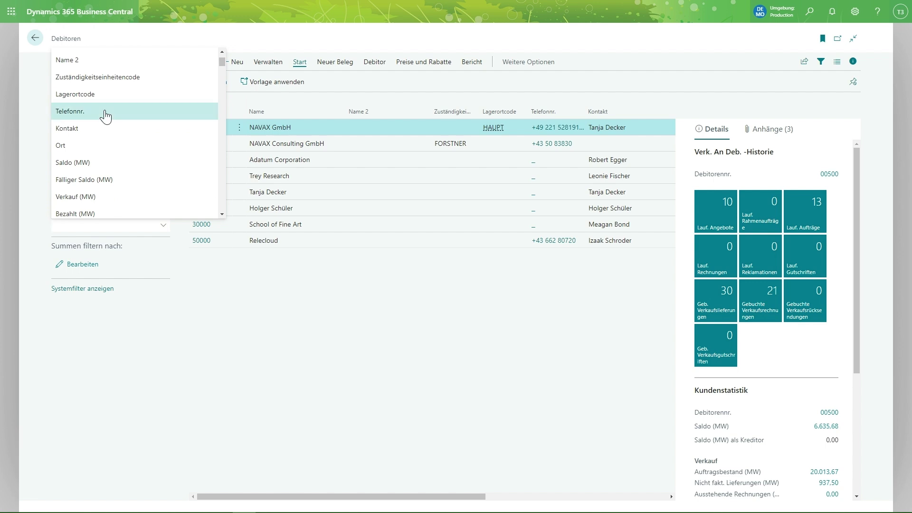
scroll(105, 116, up, 2)
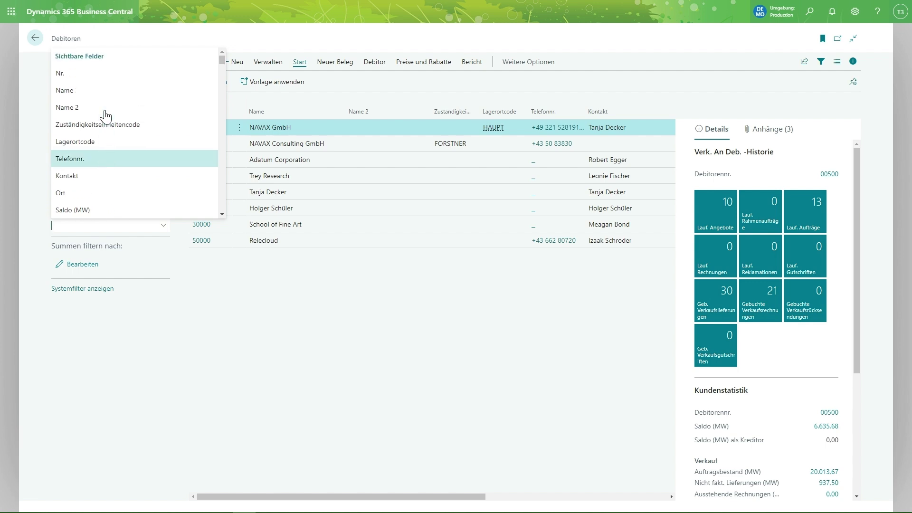
scroll(103, 119, down, 4)
scroll(103, 120, down, 10)
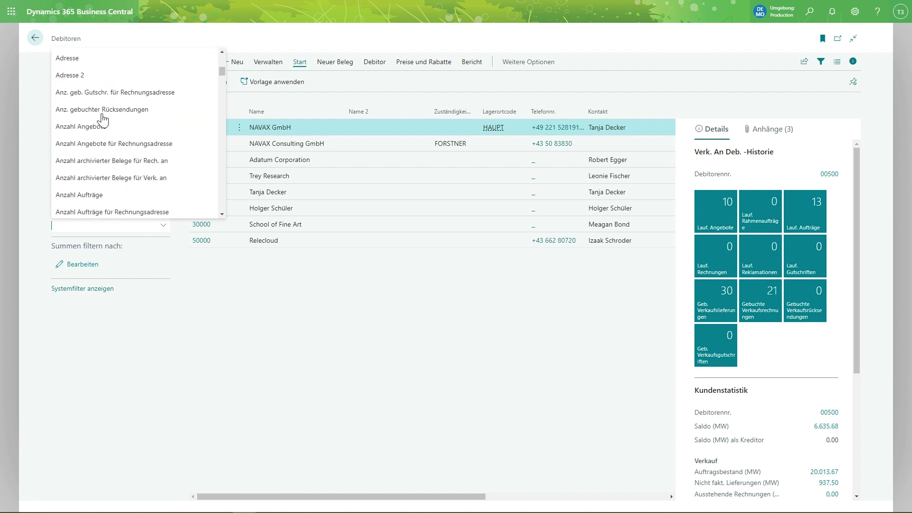
scroll(103, 119, down, 10)
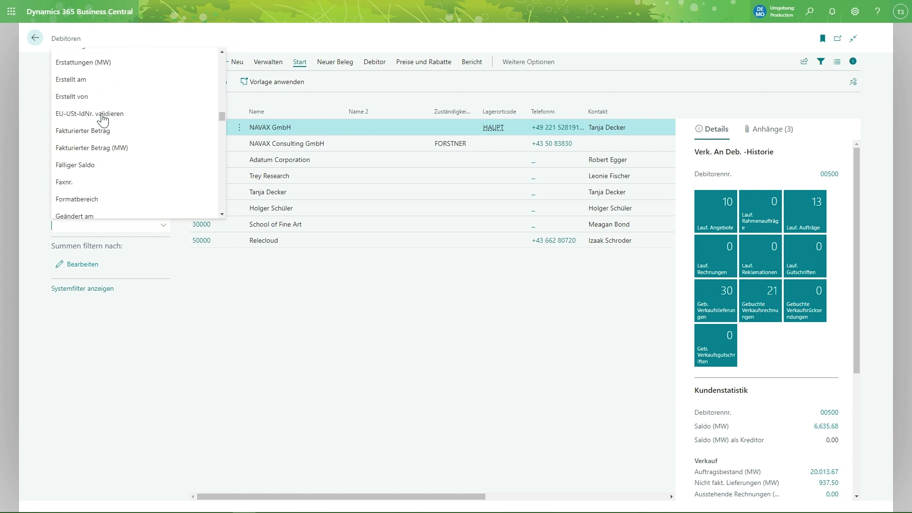
scroll(102, 120, down, 2)
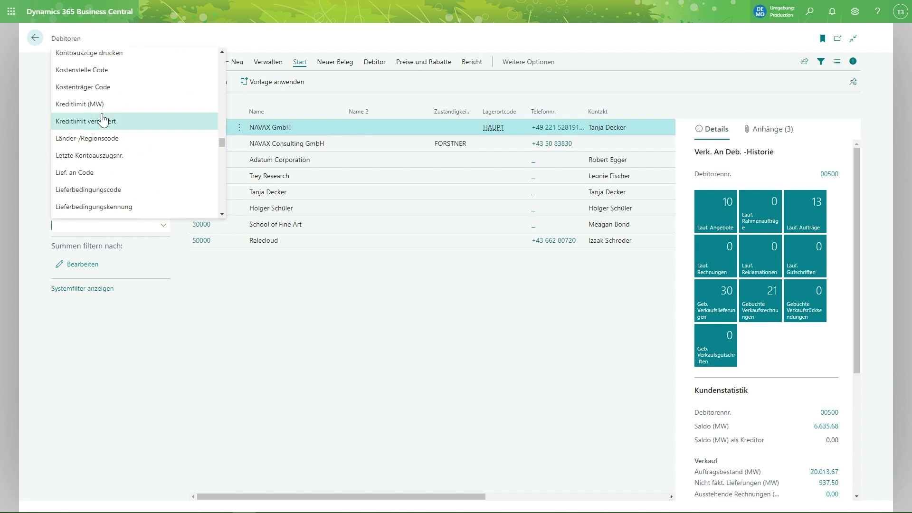
click(99, 138)
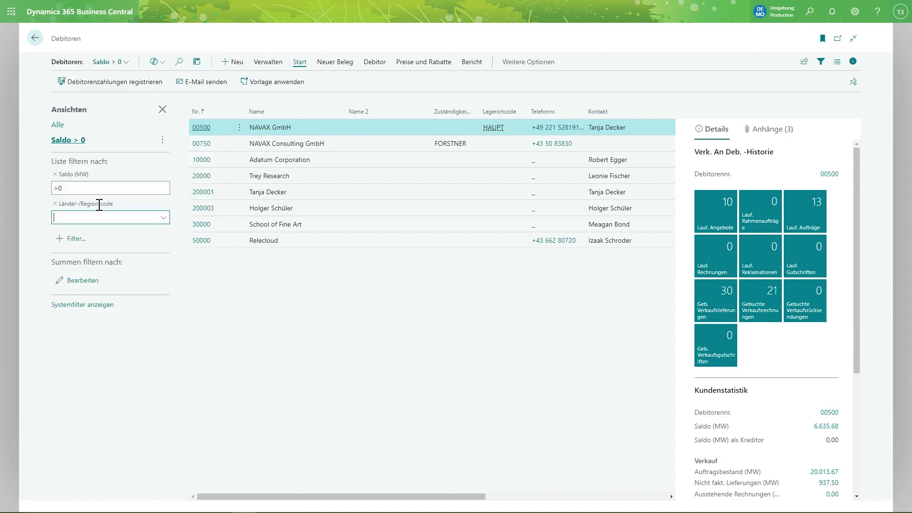
text(AT)
key(shift+Tab)
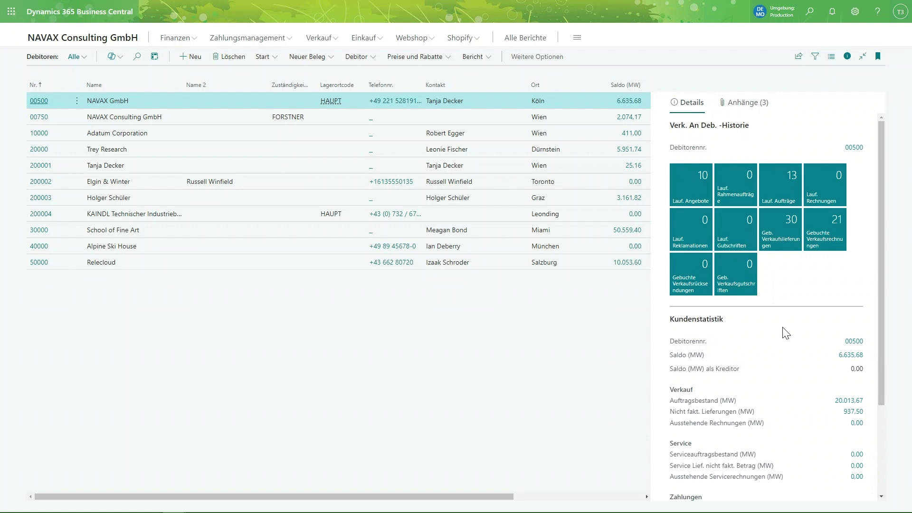
View the customer card of NAVAX GmbH and return to the customer list.
click(40, 101)
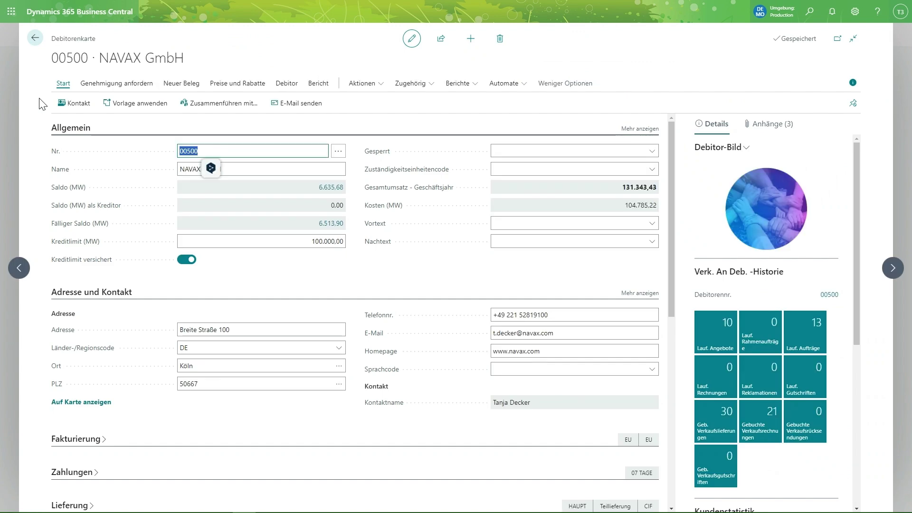
click(36, 38)
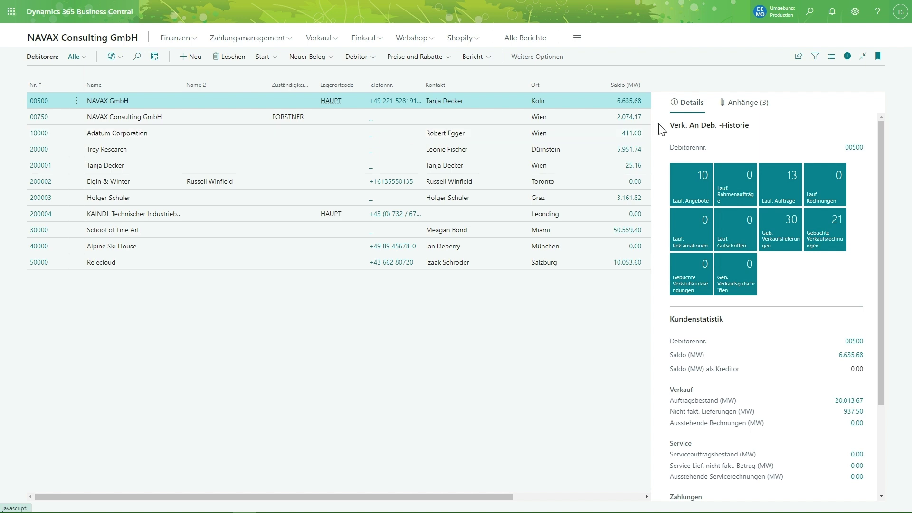
Open the customer list for editing in Excel, replacing the existing Debitorenkarte.xlsx file in OneDrive.
click(797, 61)
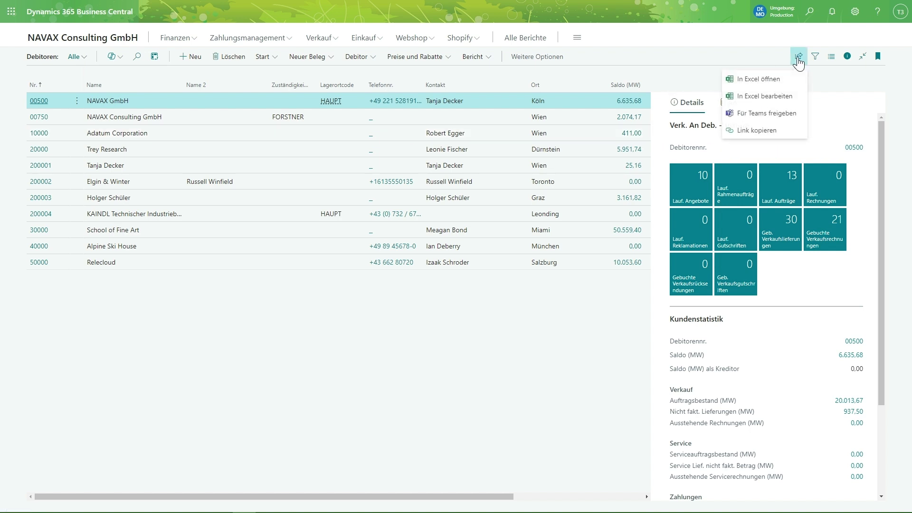
click(800, 97)
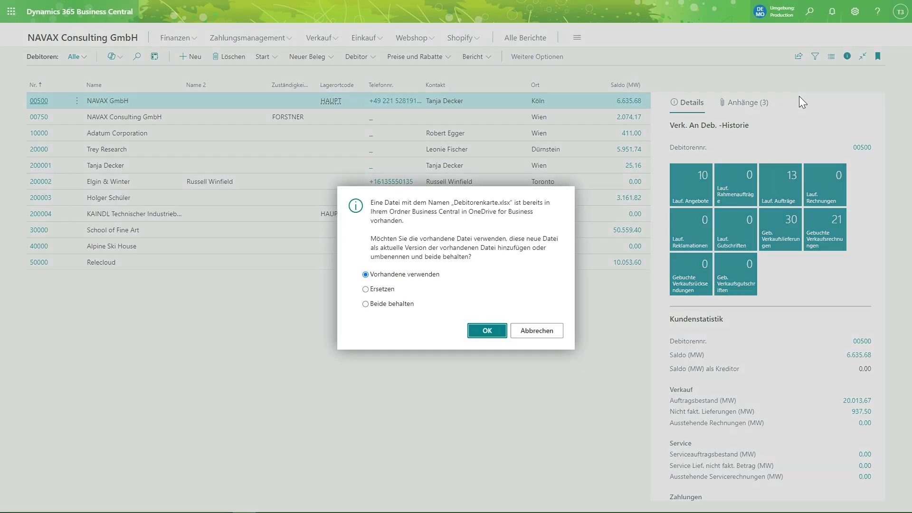
click(368, 291)
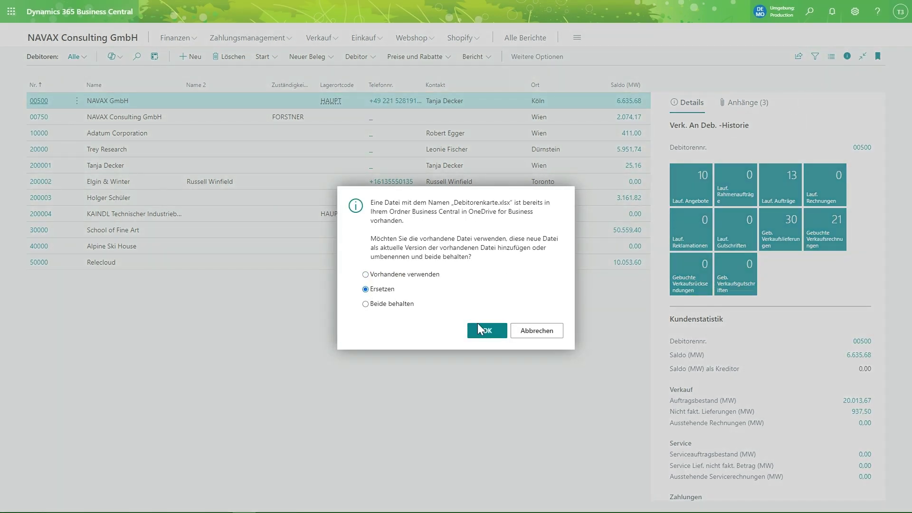
click(486, 331)
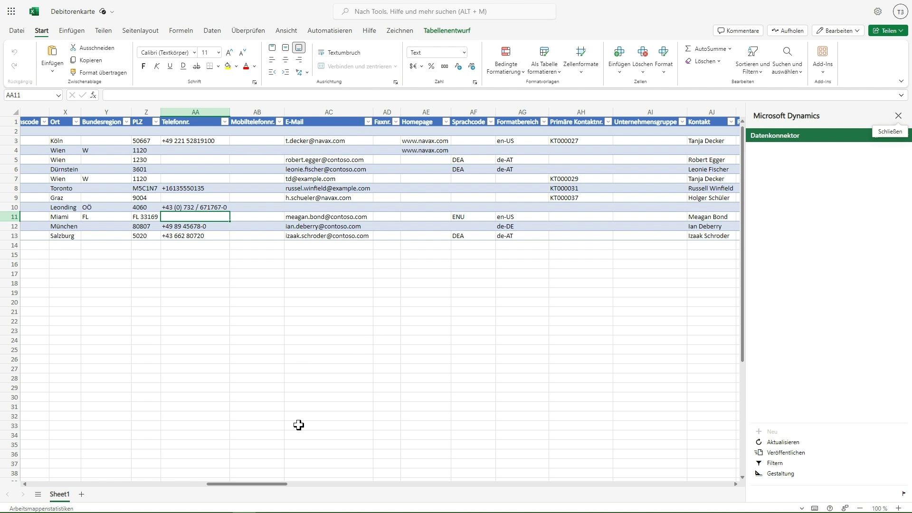
Remove the bracketed (0) from the Leonding customer's phone number in cell AA10.
drag(279, 484, 249, 484)
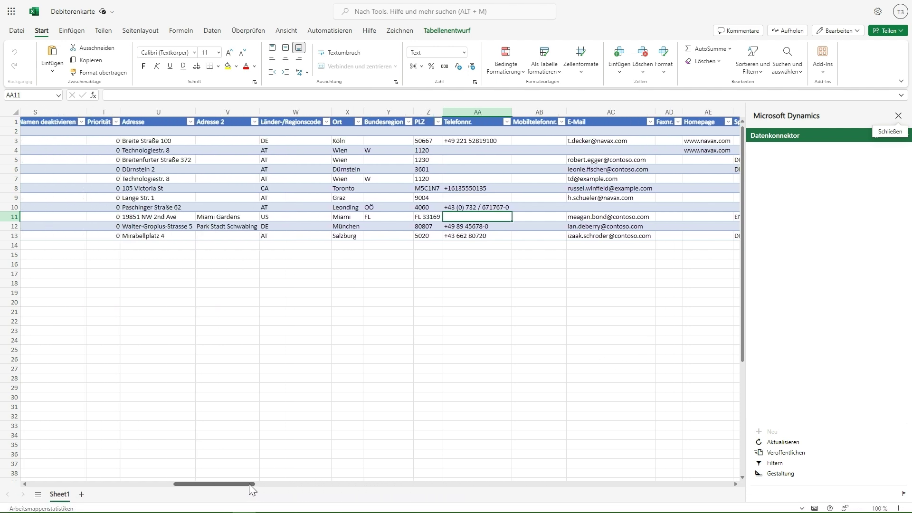
click(472, 207)
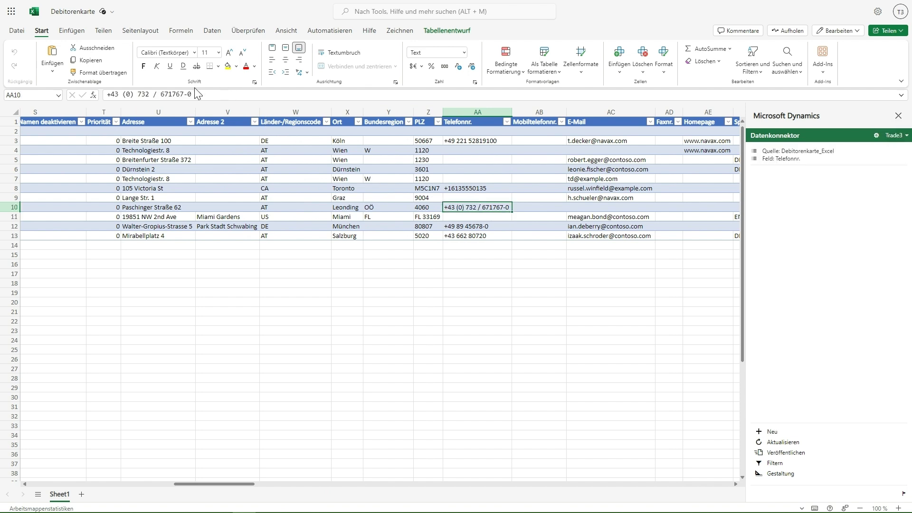
click(137, 94)
key(BackSpace)
key(BackSpace)
key(BackSpace)
key(BackSpace)
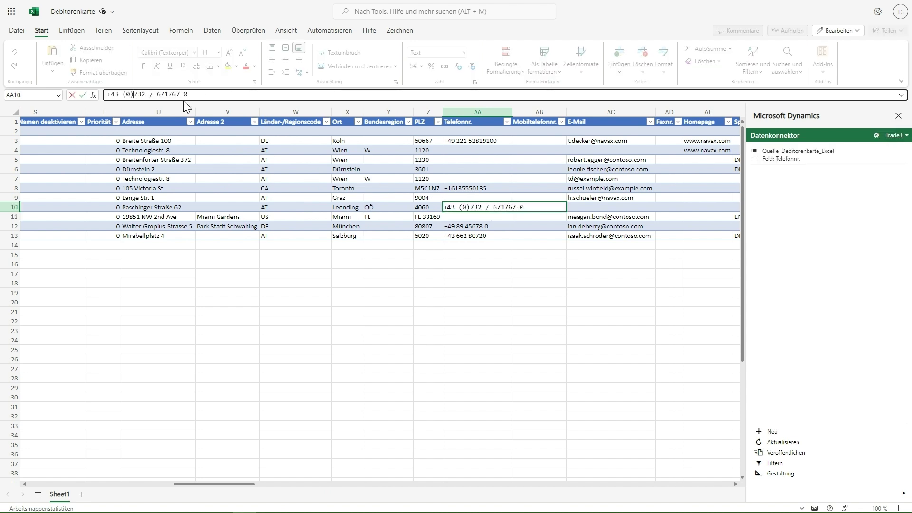
key(Return)
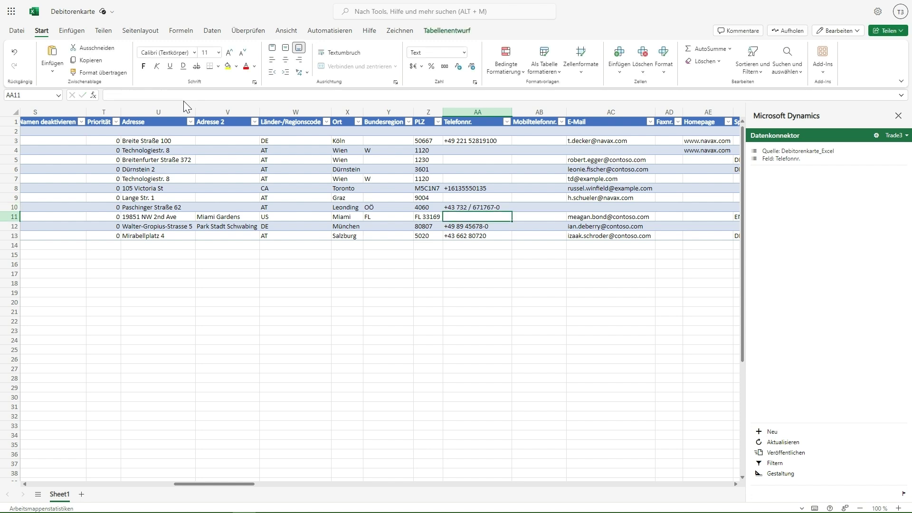
Insert a space after the country code in the Toronto customer's phone number in cell AA8.
key(Up)
key(Up)
key(Up)
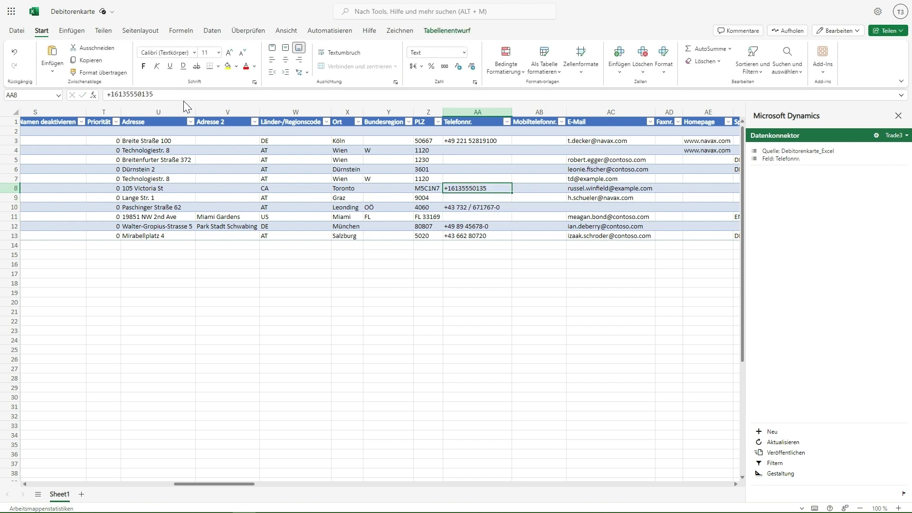
click(118, 94)
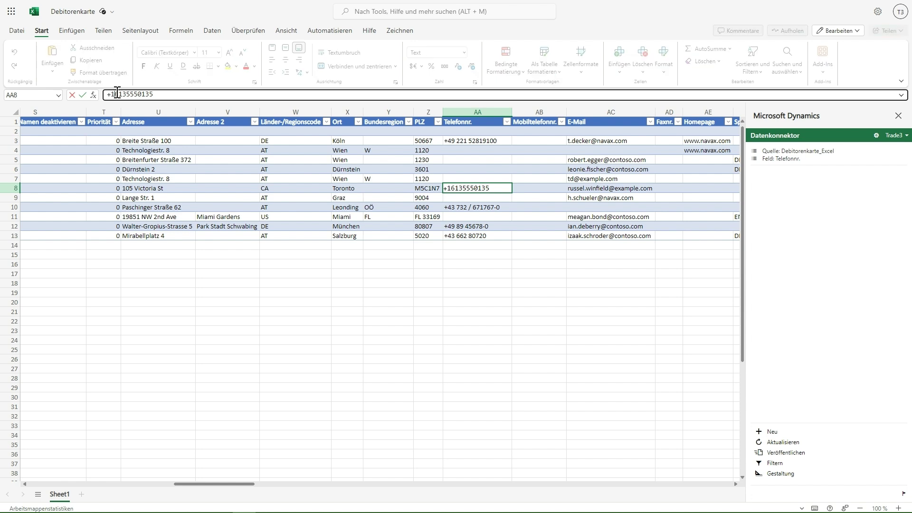
key(Return)
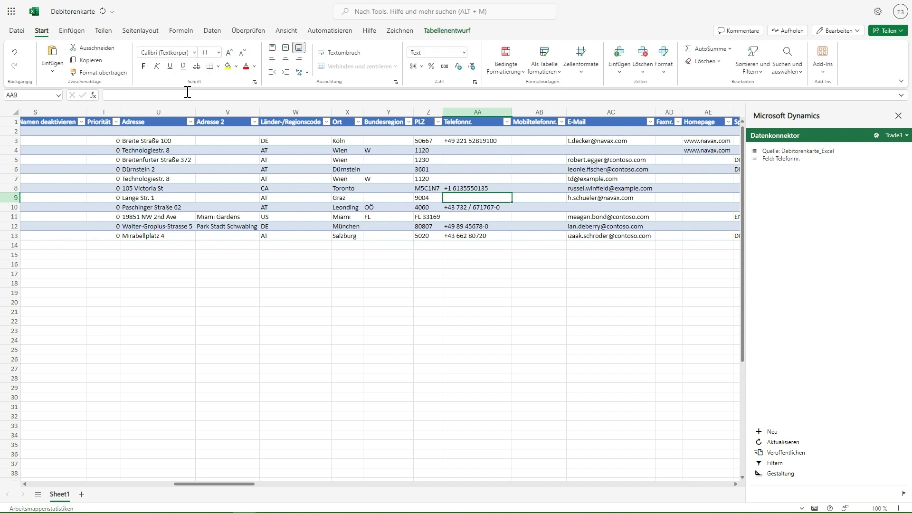
Enter the missing phone number in cell AA4 for the Wien customer at the first Technologiestr. address.
key(Up)
key(Up)
key(Up)
key(Up)
key(Up)
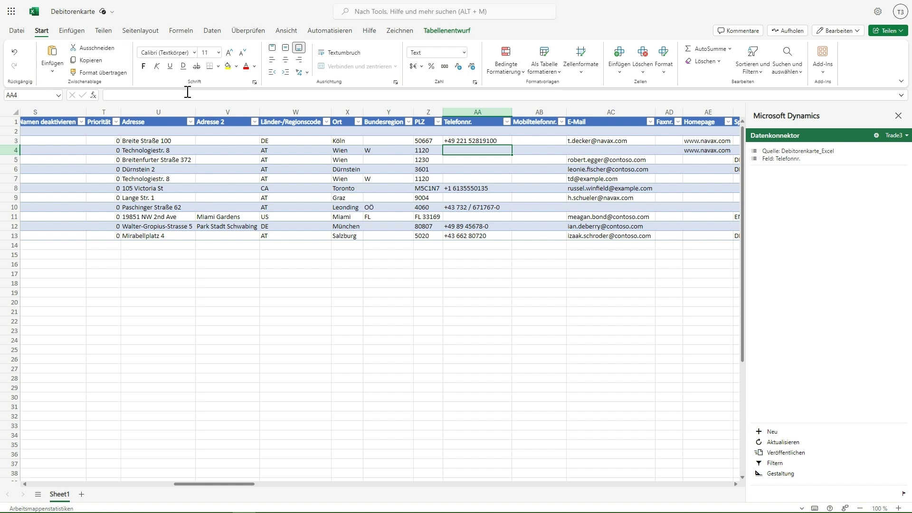
text(+43 50 83830)
key(Down)
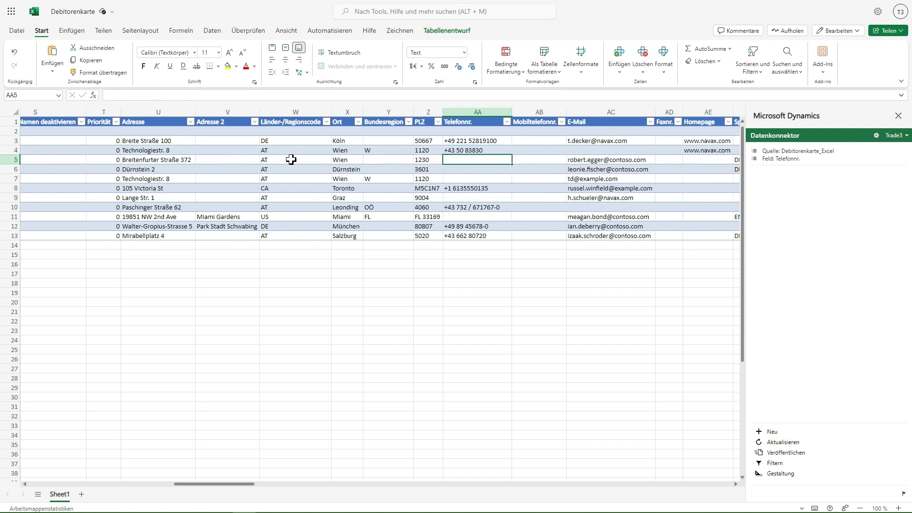
Remove the slash from the Leonding customer's phone number in cell AA10 and publish the changes to Business Central.
click(471, 211)
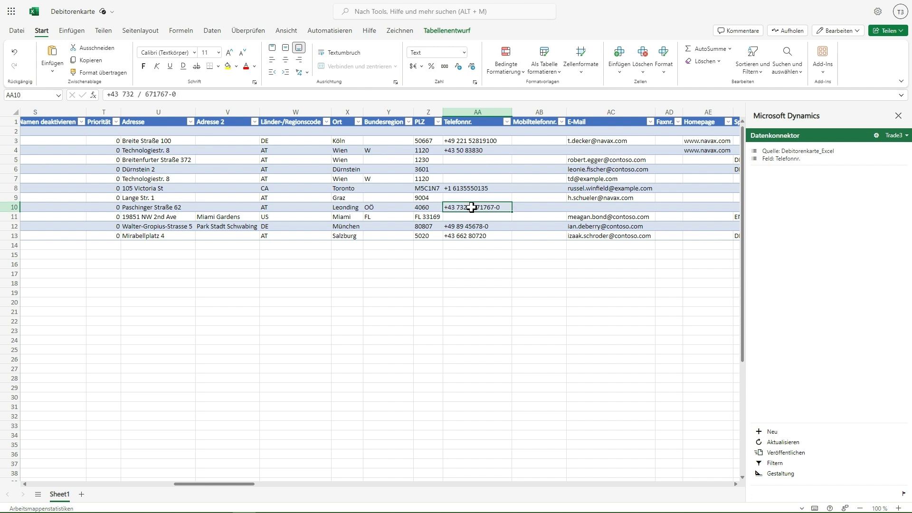
click(147, 94)
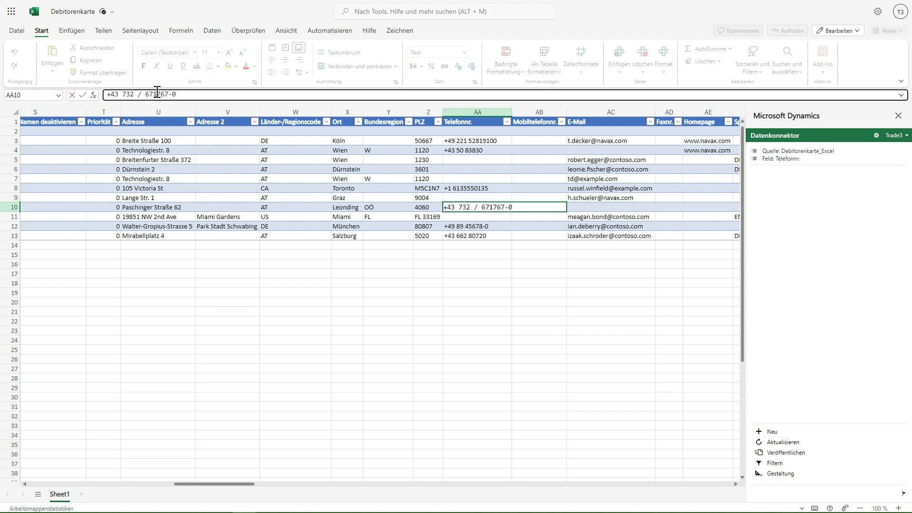
key(BackSpace)
key(BackSpace)
key(Return)
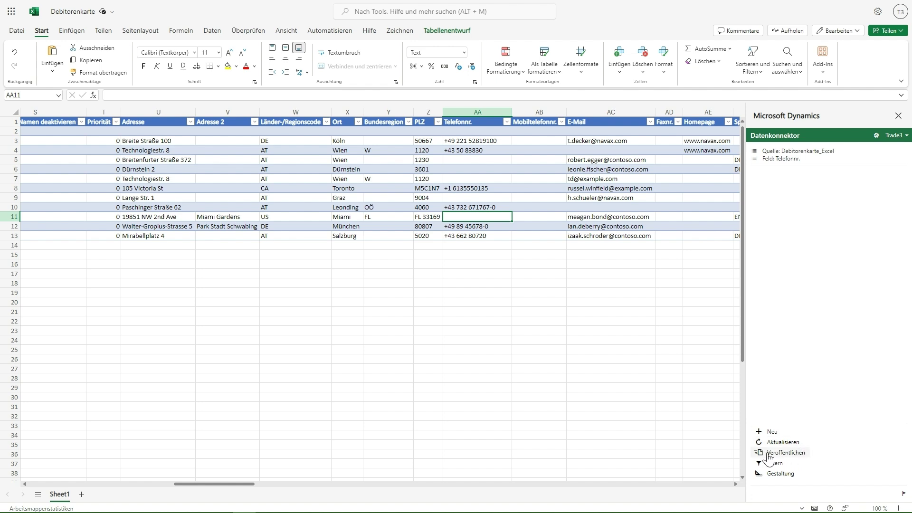
click(793, 456)
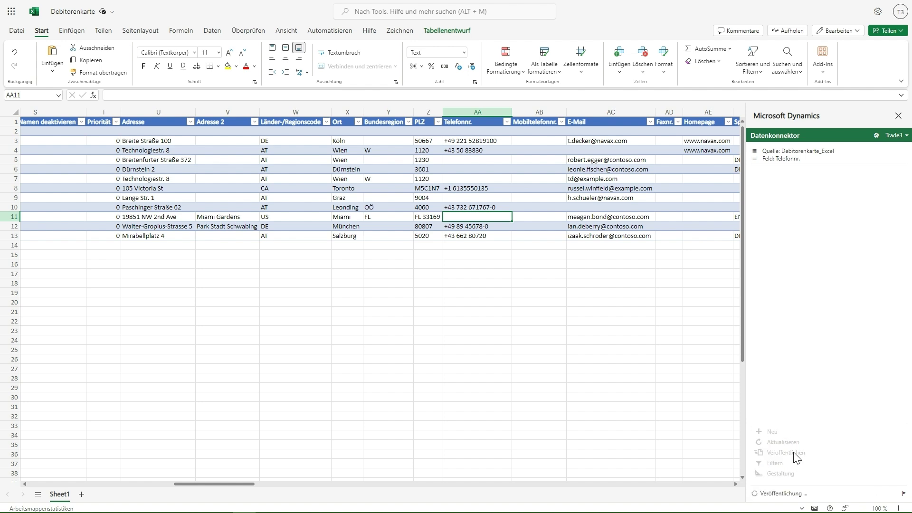